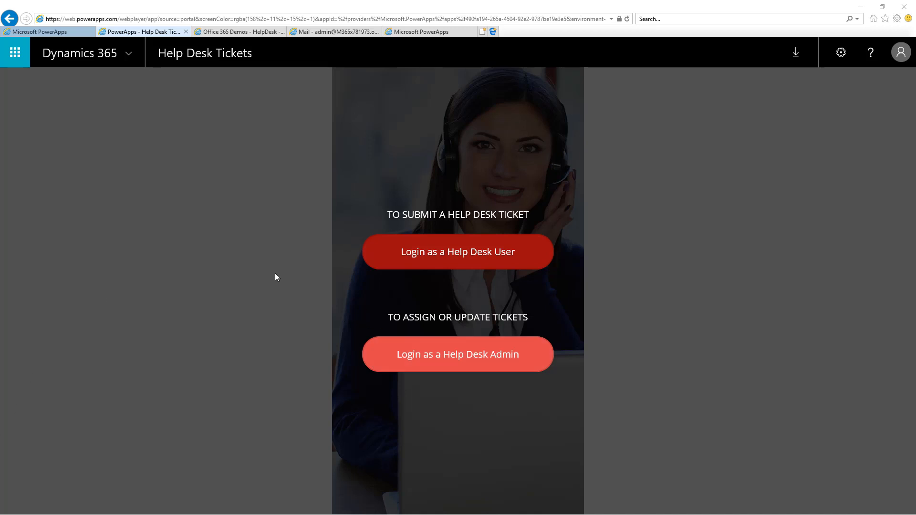
View the HelpDesk list in SharePoint, and start a new ticket in the Help Desk Tickets app as a Help Desk User.
{"action": "left_click", "coordinate": [257, 32]}
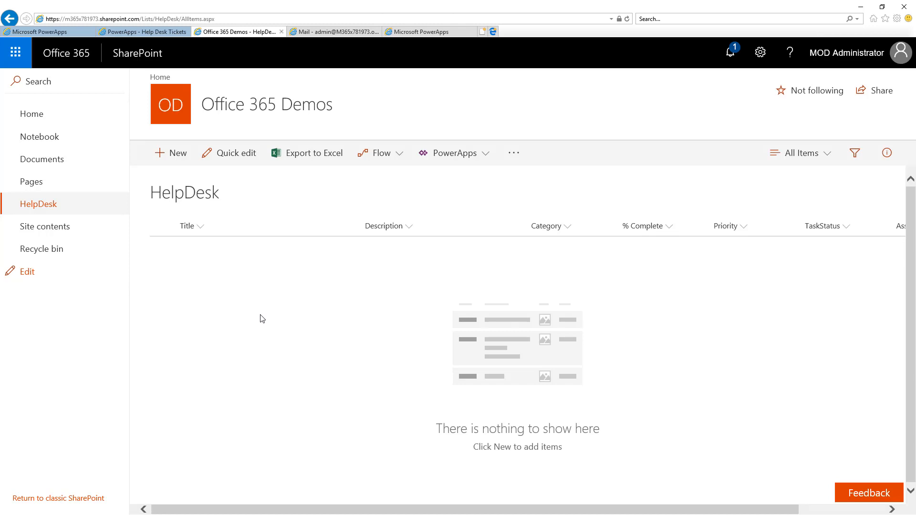
{"action": "left_click", "coordinate": [166, 33]}
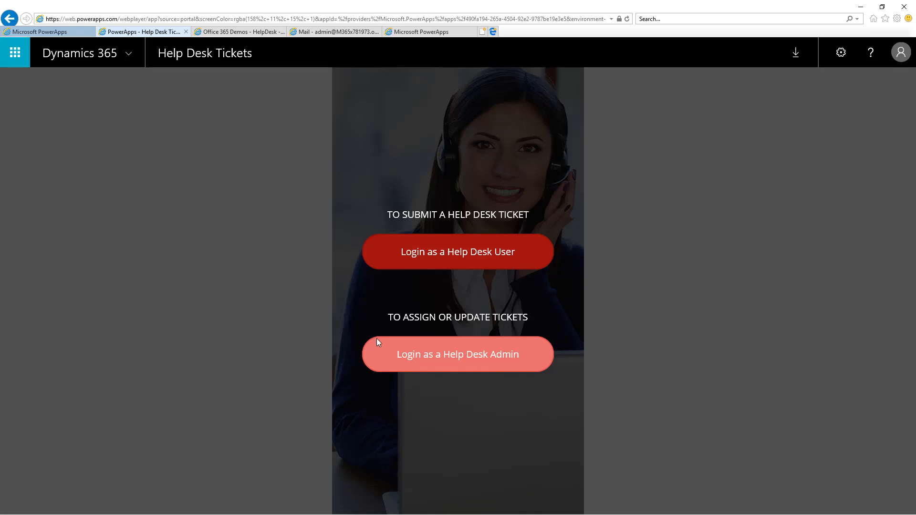
{"action": "left_click", "coordinate": [382, 255]}
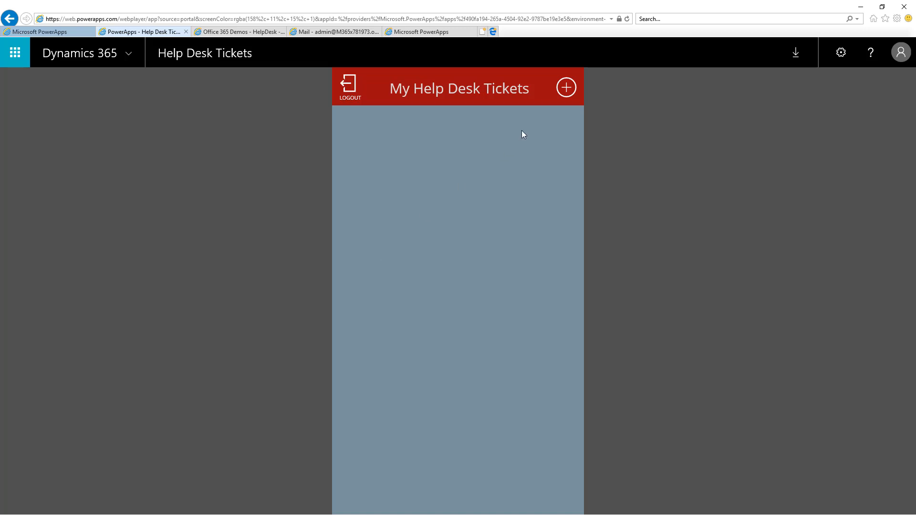
{"action": "left_click", "coordinate": [565, 90]}
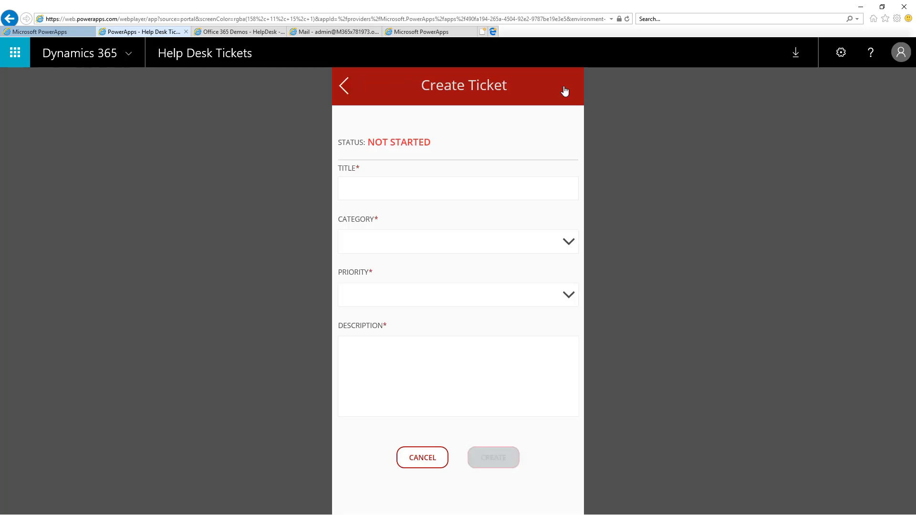
Title the ticket "My mouse is missing" and set its category to LAPTOP / PC equipment issue.
{"action": "left_click", "coordinate": [382, 188]}
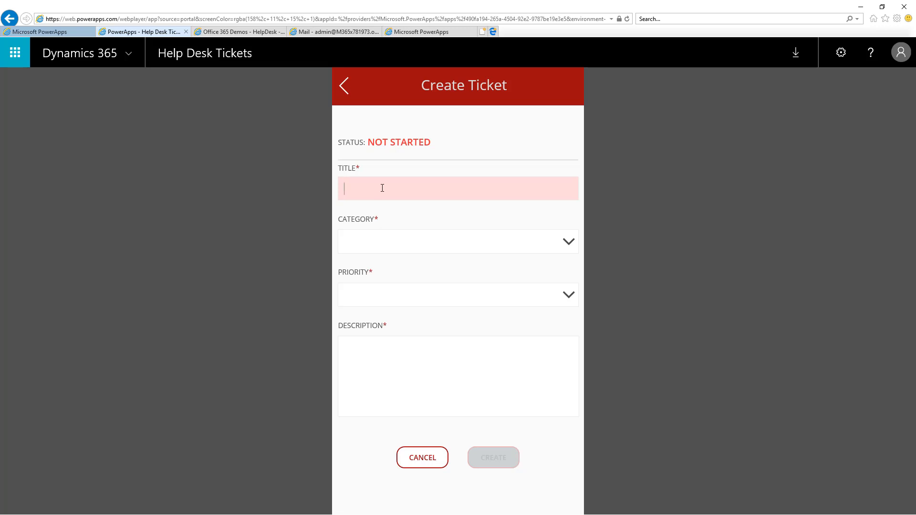
{"action": "type", "text": "My mouse is missing"}
{"action": "key", "text": "Tab"}
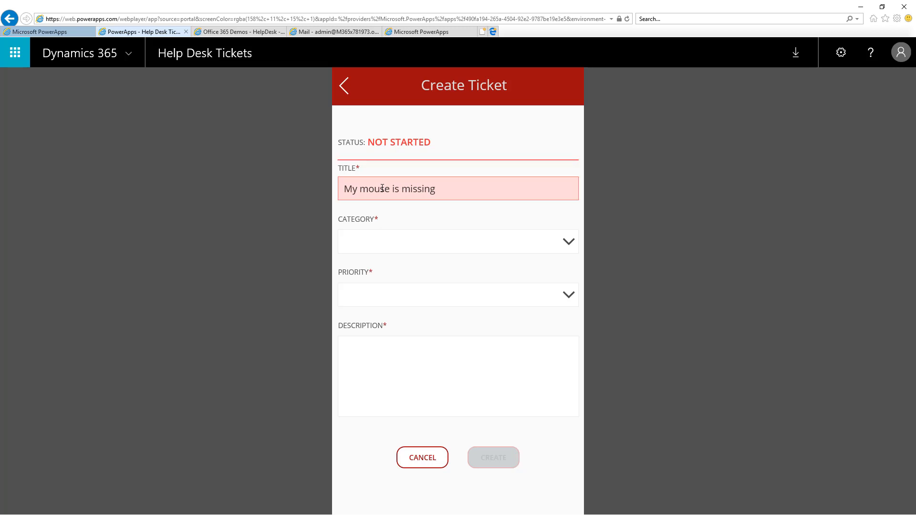
{"action": "left_click", "coordinate": [574, 246]}
{"action": "left_click", "coordinate": [451, 266]}
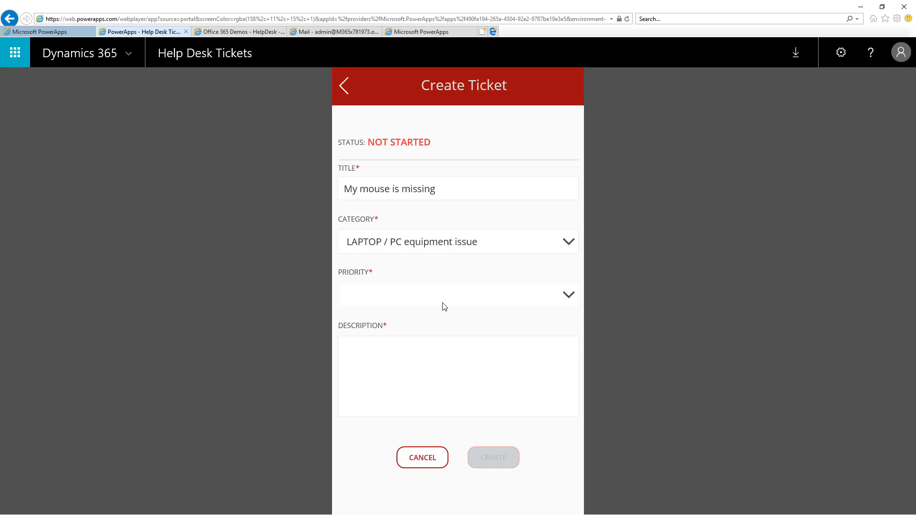
Set the priority to LOW, enter the description "My cat got it!" and create the ticket.
{"action": "left_click", "coordinate": [572, 296]}
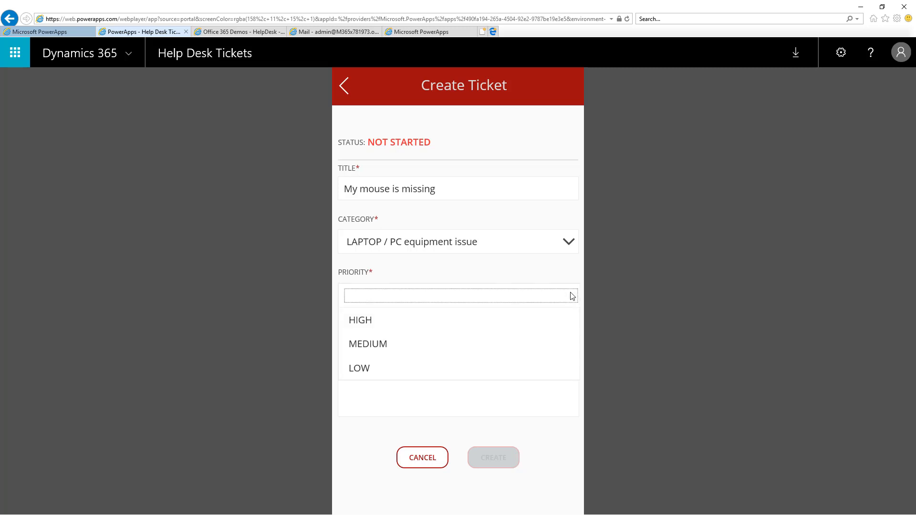
{"action": "left_click", "coordinate": [359, 369]}
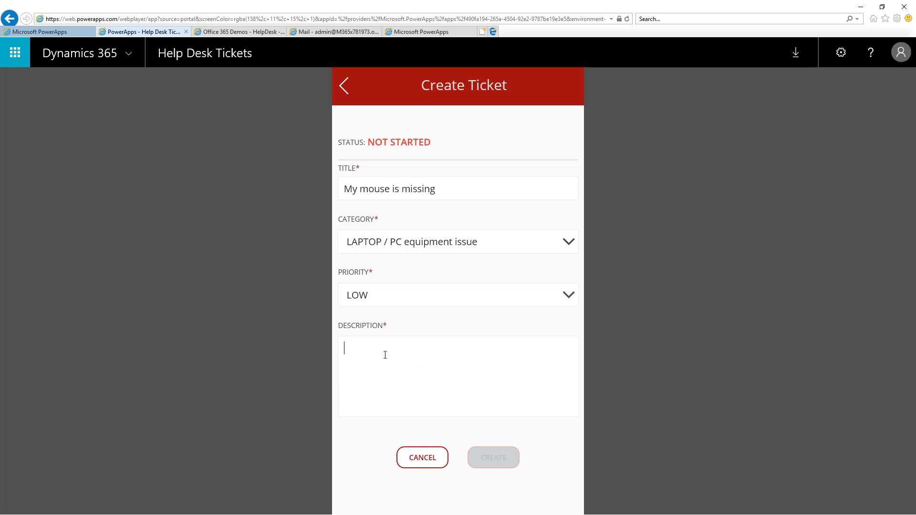
{"action": "type", "text": "My cat"}
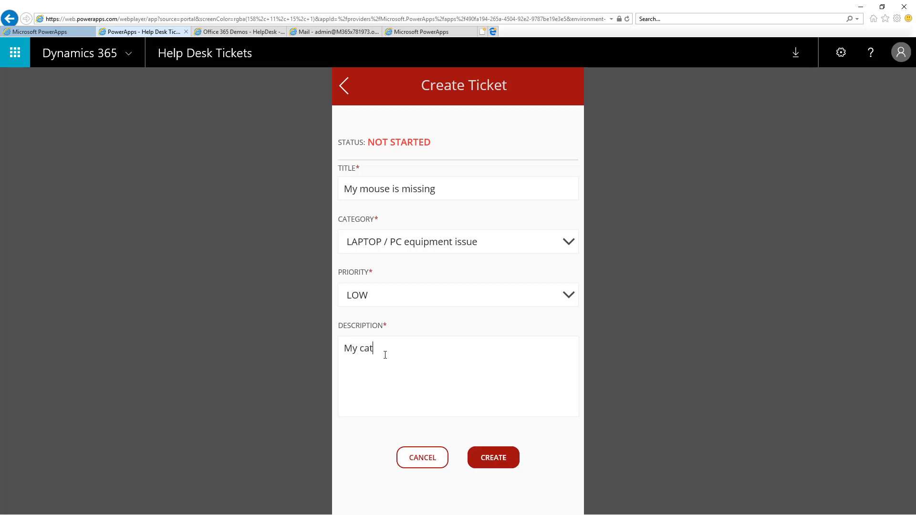
{"action": "type", "text": " got it!"}
{"action": "left_click", "coordinate": [501, 457]}
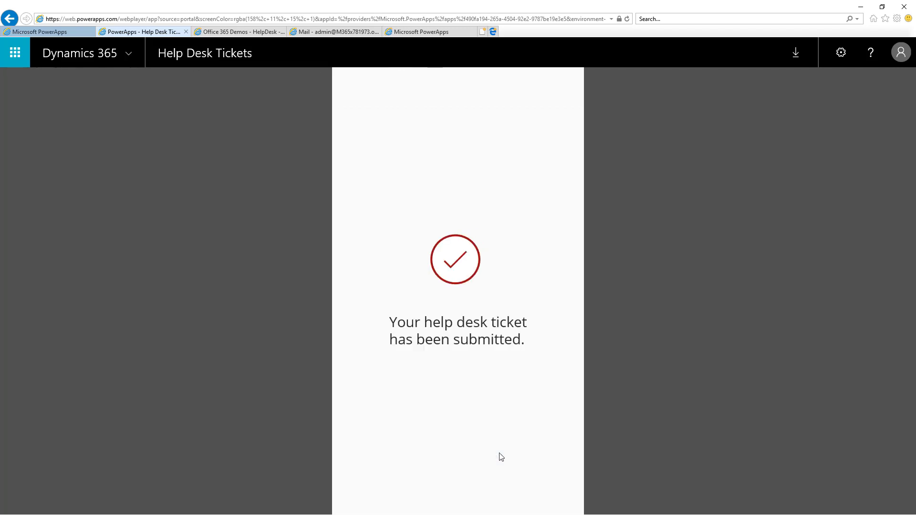
Refresh the SharePoint HelpDesk list to check for the new ticket, and return to the app's own ticket list.
{"action": "left_click", "coordinate": [222, 32]}
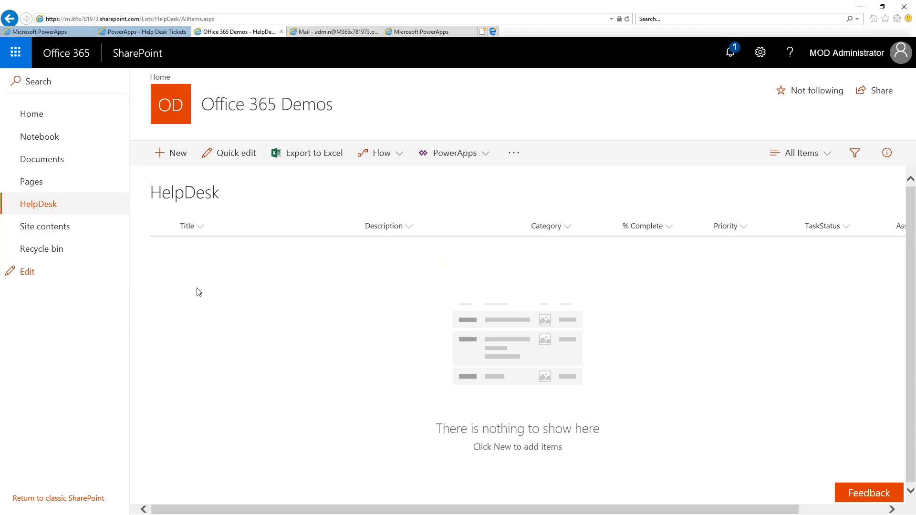
{"action": "key", "text": "F5"}
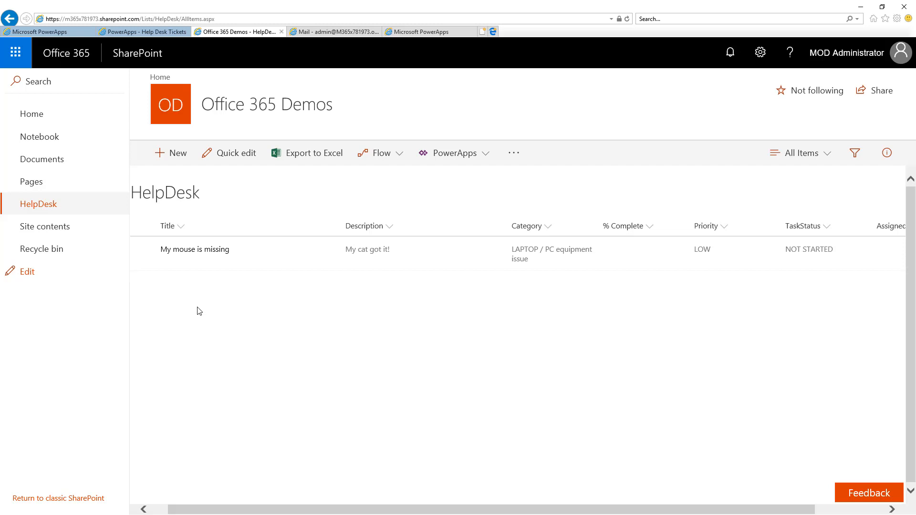
{"action": "left_click", "coordinate": [161, 32]}
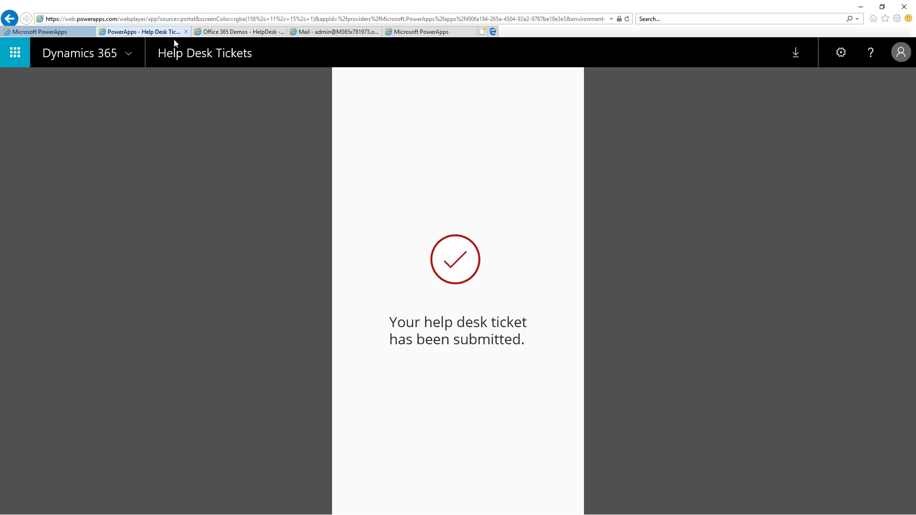
{"action": "left_click", "coordinate": [456, 259]}
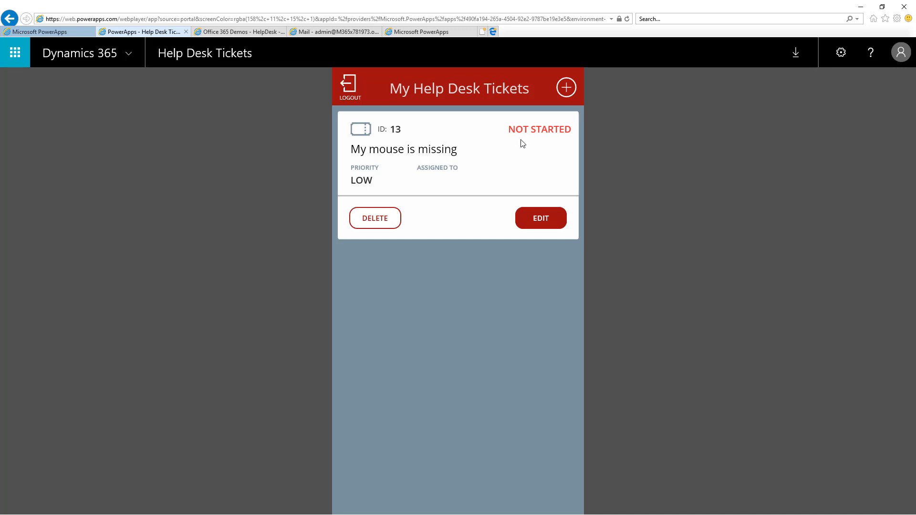
Switch to the Help Desk Admin login and set the "My mouse is missing" ticket's status to IN PROGRESS.
{"action": "left_click", "coordinate": [349, 91]}
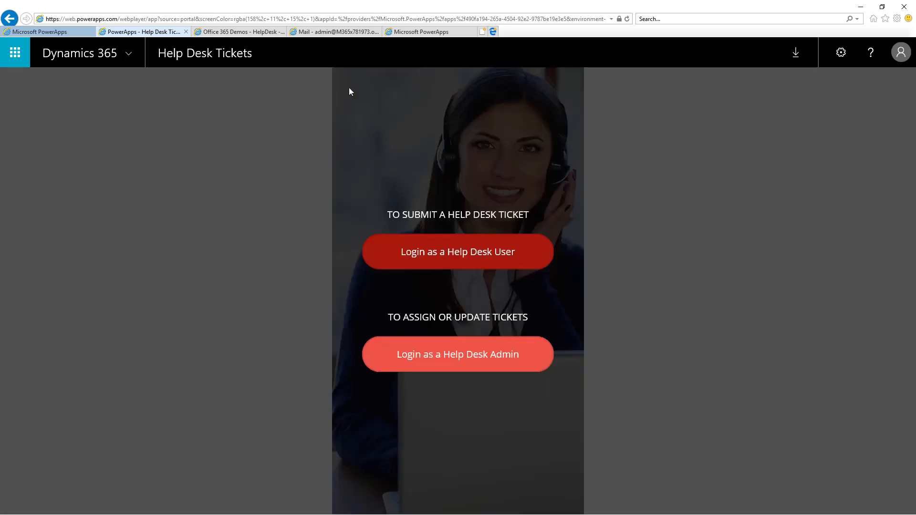
{"action": "left_click", "coordinate": [382, 356]}
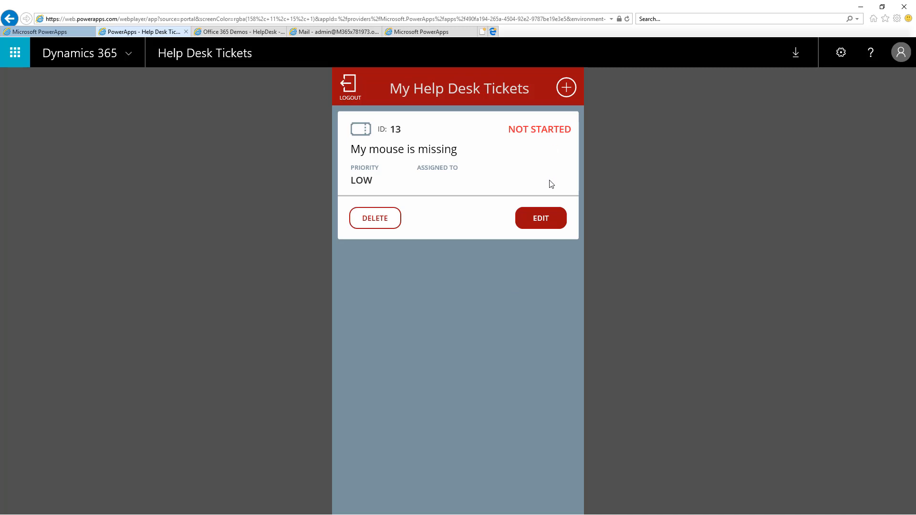
{"action": "left_click", "coordinate": [548, 223]}
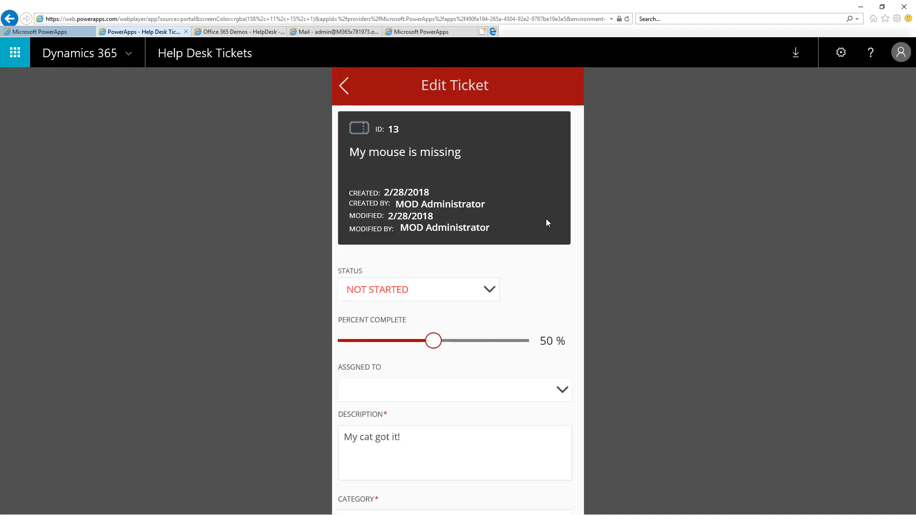
{"action": "left_click", "coordinate": [490, 290]}
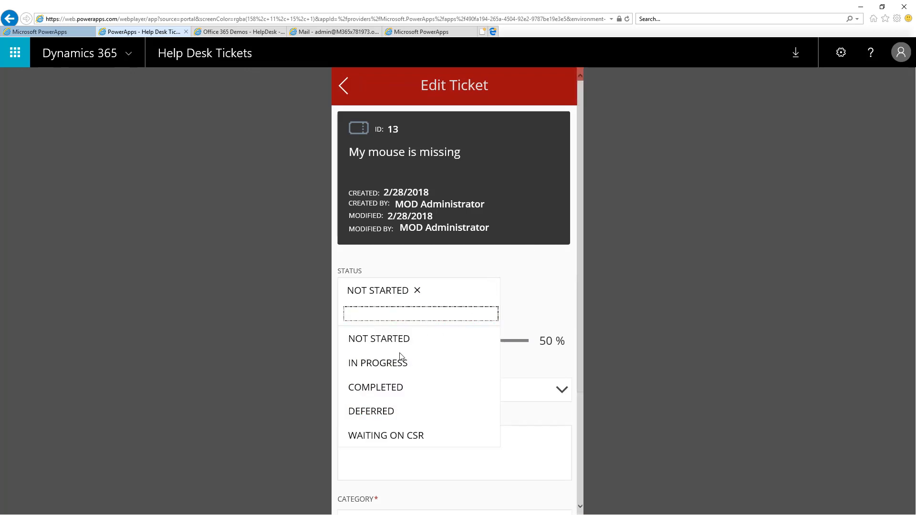
{"action": "left_click", "coordinate": [387, 363]}
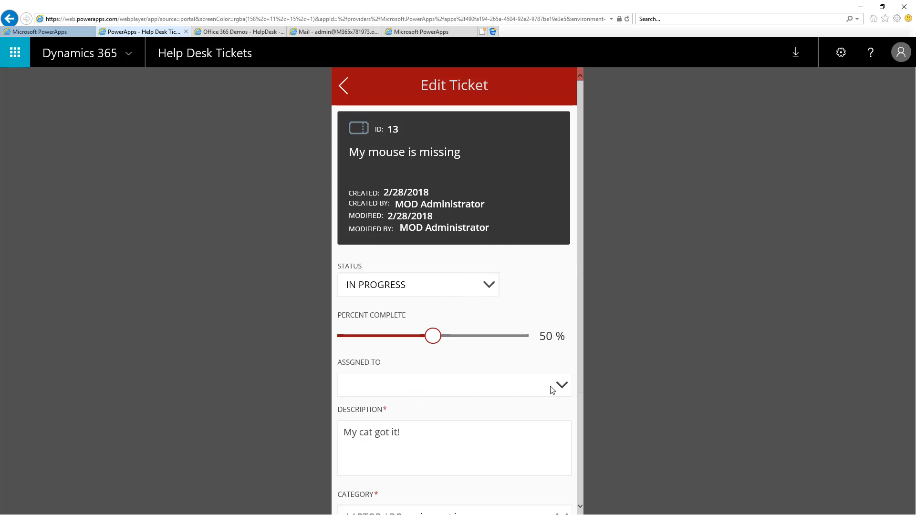
Assign the ticket to the administrator account and save the ticket update.
{"action": "left_click", "coordinate": [468, 389]}
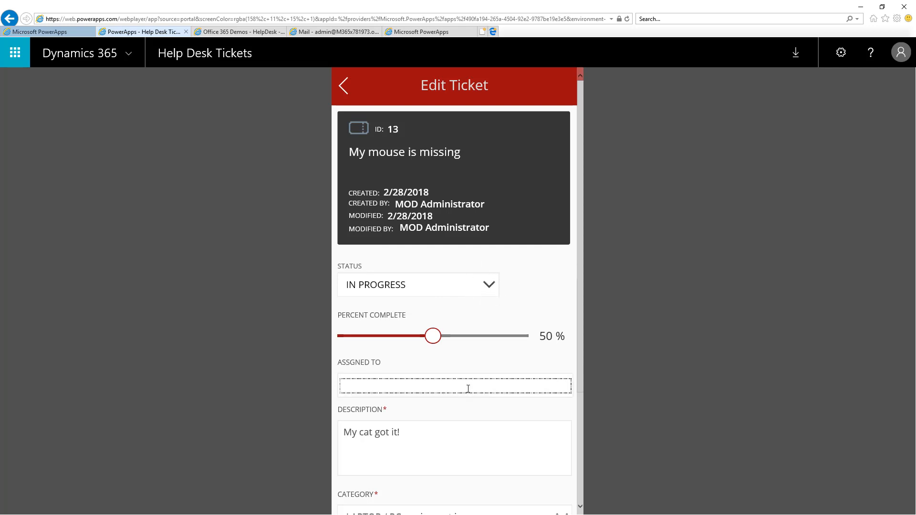
{"action": "type", "text": "mod"}
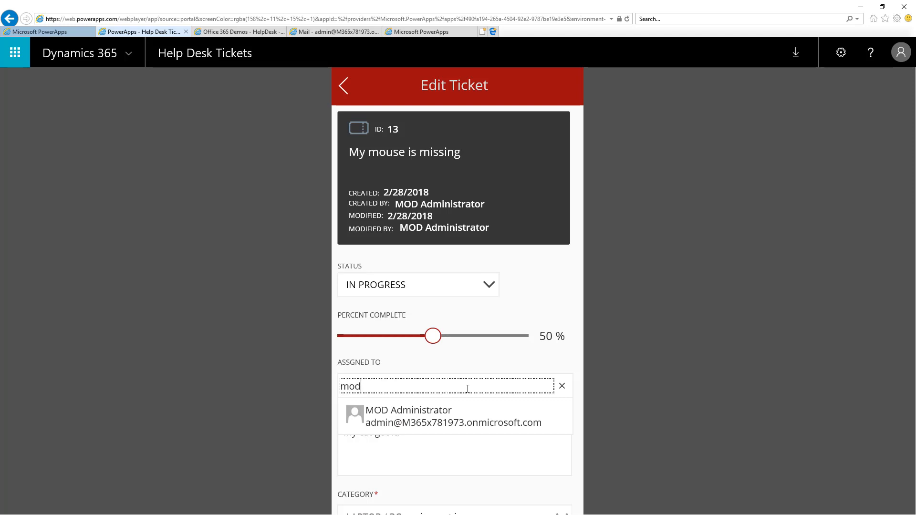
{"action": "left_click", "coordinate": [425, 419]}
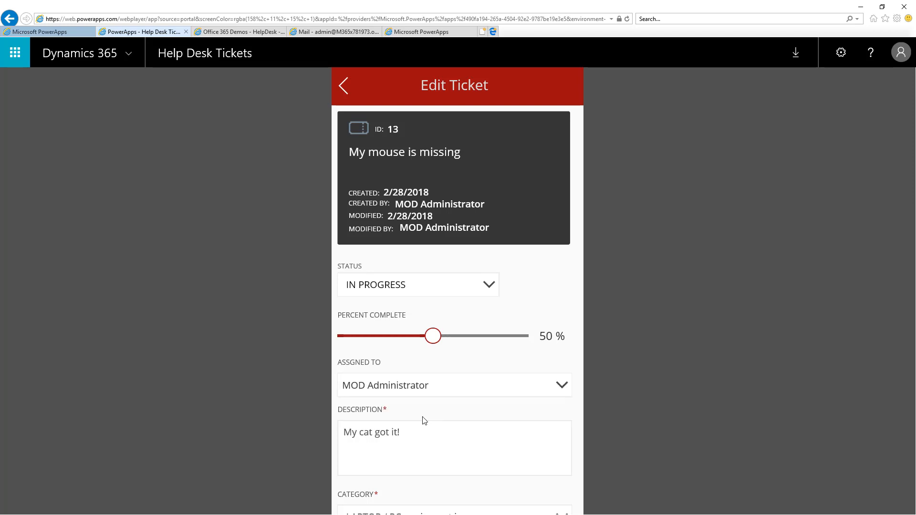
{"action": "scroll", "coordinate": [477, 418], "scroll_direction": "down", "scroll_amount": 3}
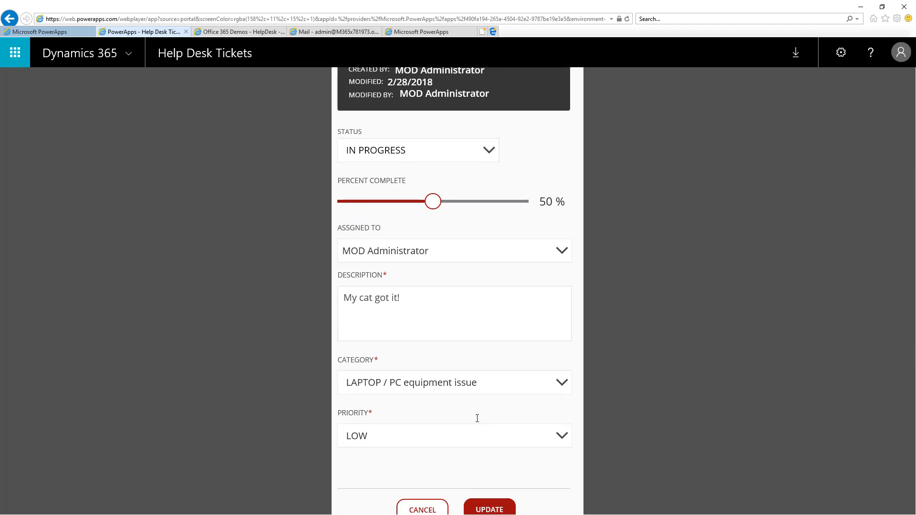
{"action": "left_click", "coordinate": [483, 510]}
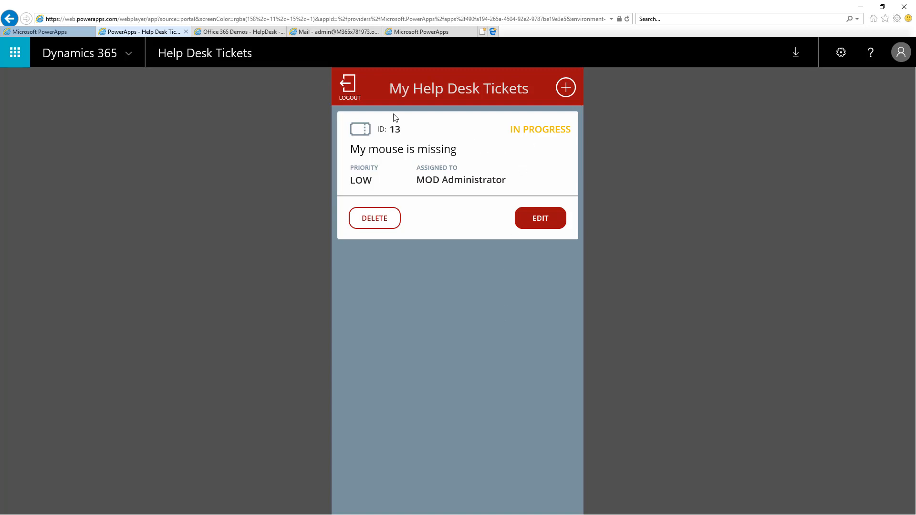
Log out of the admin role and log in as a Help Desk User to check the ticket's status.
{"action": "left_click", "coordinate": [349, 86]}
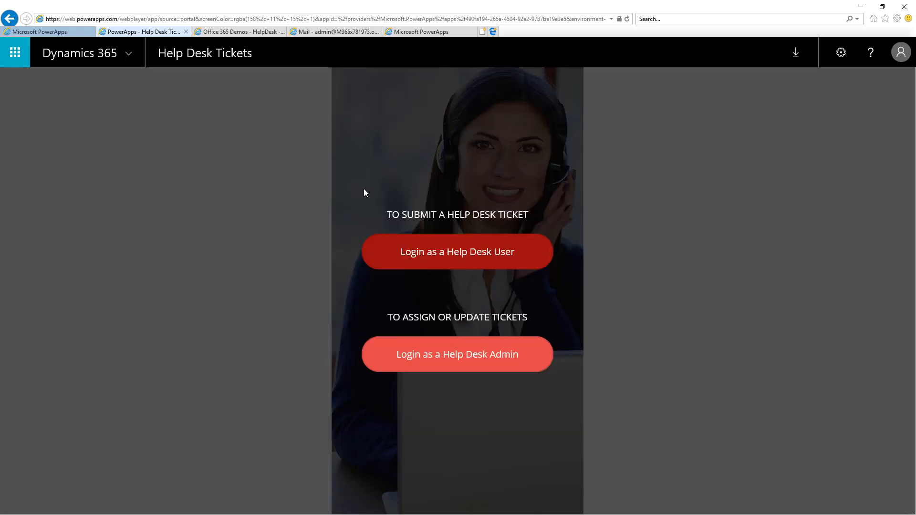
{"action": "left_click", "coordinate": [386, 256]}
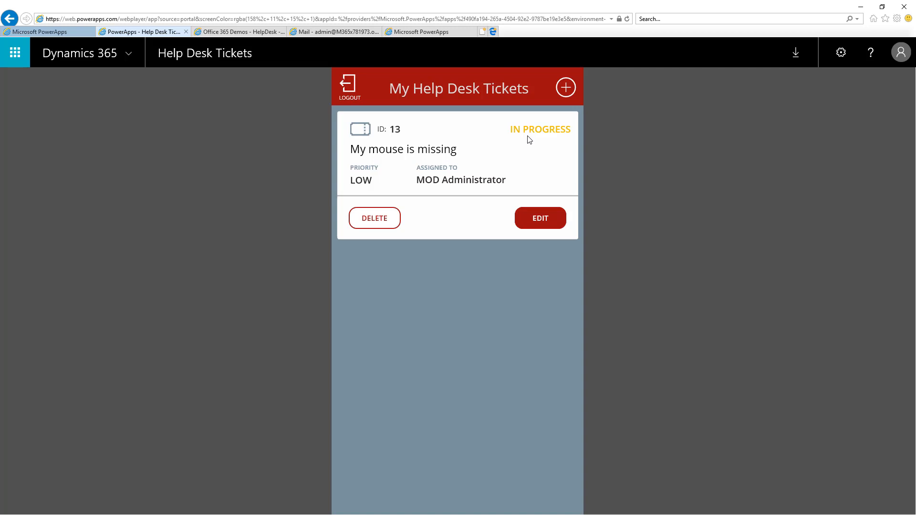
Switch to Outlook and read the notification e-mails about the new ticket and the ticket being worked on.
{"action": "left_click", "coordinate": [351, 34]}
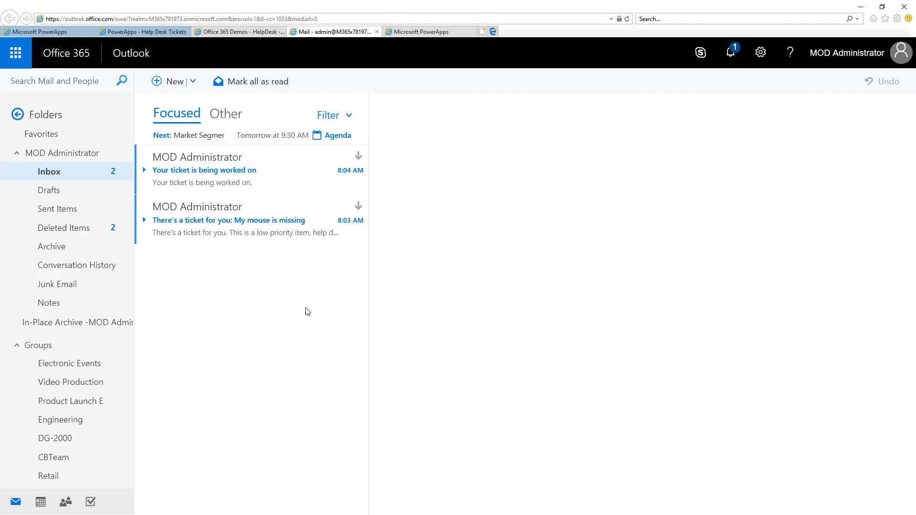
{"action": "left_click", "coordinate": [265, 236]}
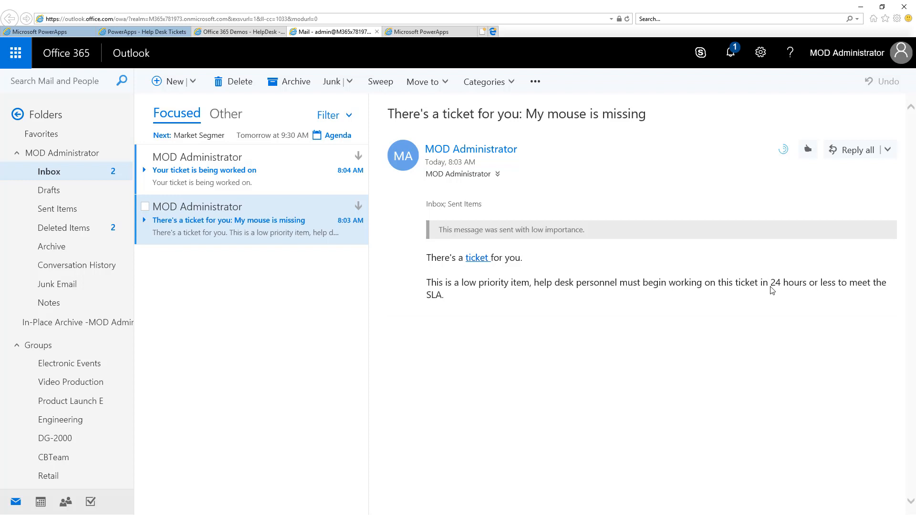
{"action": "left_click", "coordinate": [249, 186]}
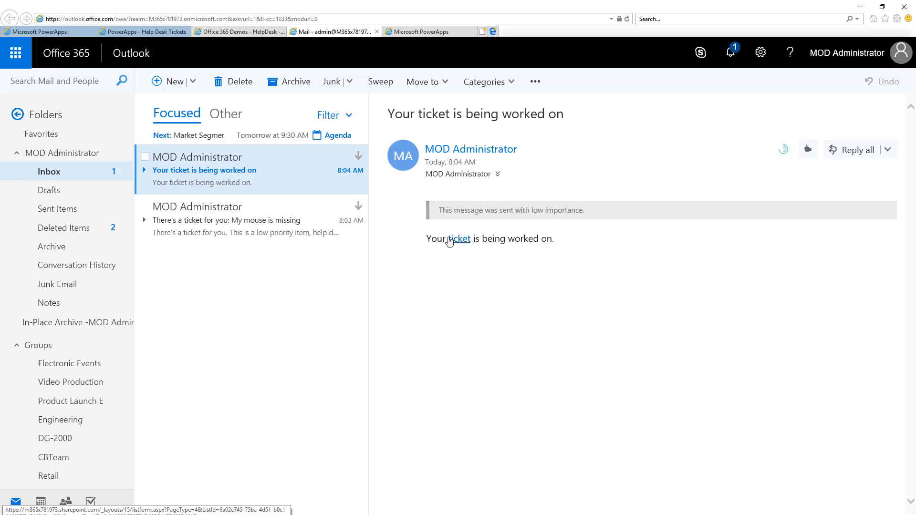
{"action": "left_click", "coordinate": [268, 224]}
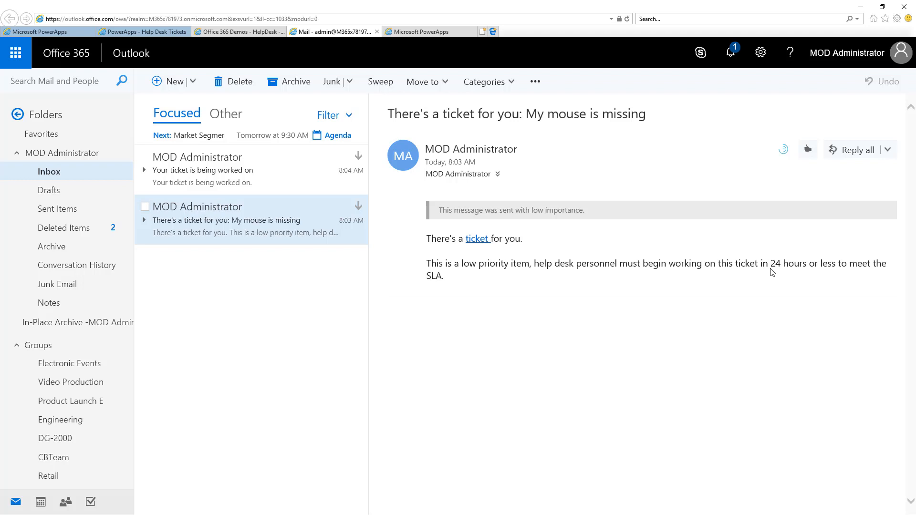
Switch back to the Help Desk Tickets app, log out and log in again as a Help Desk User.
{"action": "left_click", "coordinate": [157, 34]}
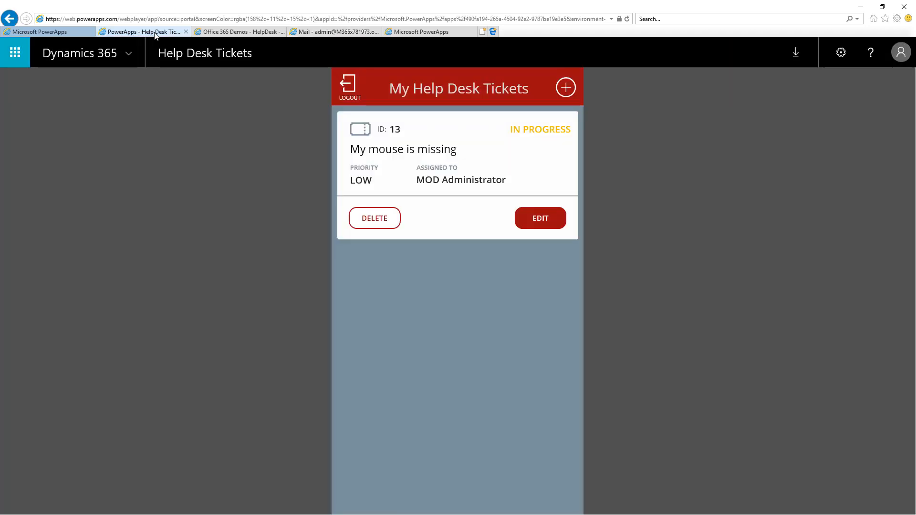
{"action": "left_click", "coordinate": [351, 85]}
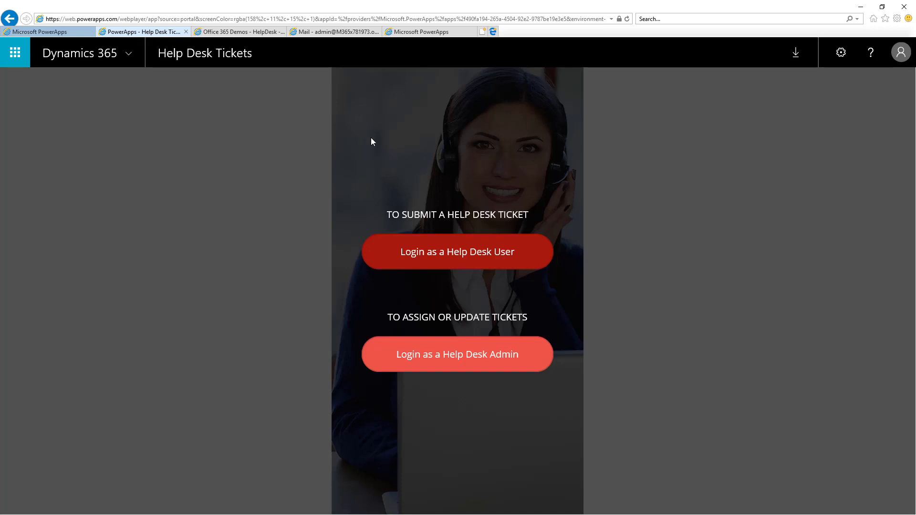
{"action": "left_click", "coordinate": [381, 255]}
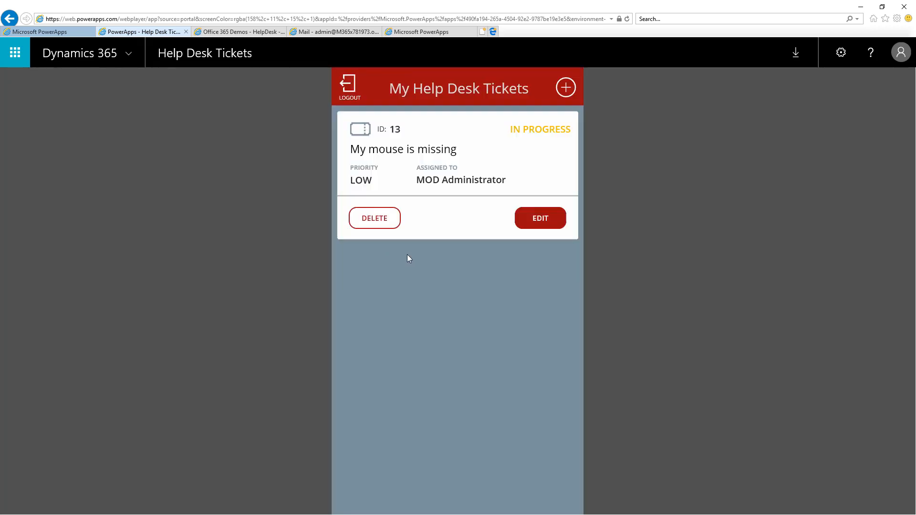
Start a new help desk ticket and title it "My keyboard is broken".
{"action": "left_click", "coordinate": [567, 87]}
{"action": "left_click", "coordinate": [391, 195]}
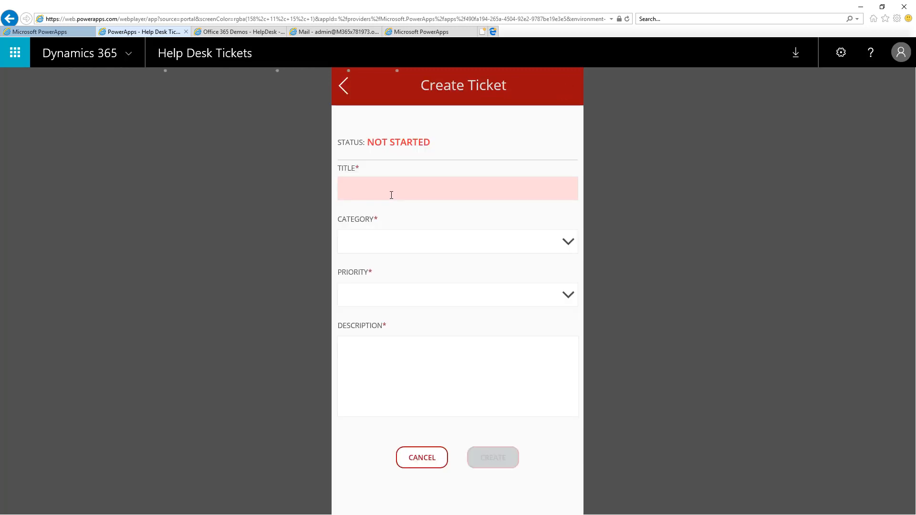
{"action": "type", "text": "My keyboard is broken"}
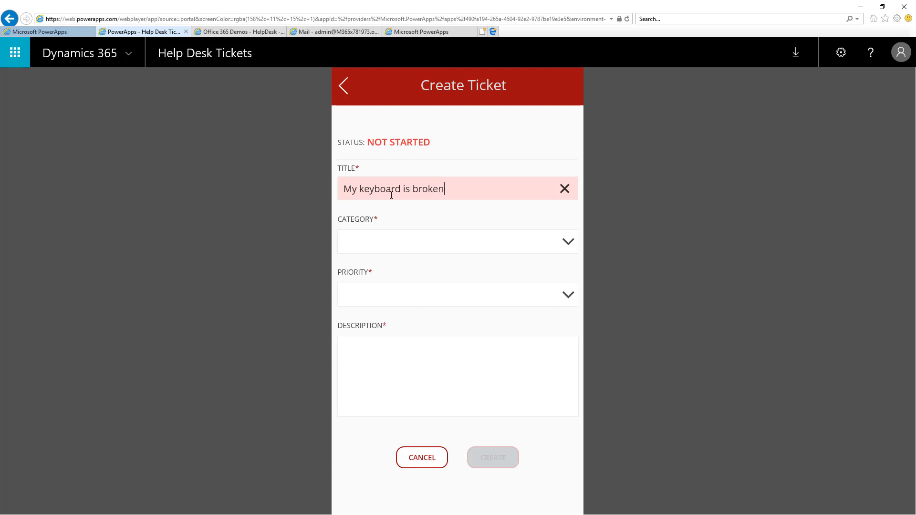
Set the new ticket's category to "LAPTOP / PC equipment issue" and its priority to HIGH.
{"action": "left_click", "coordinate": [517, 241]}
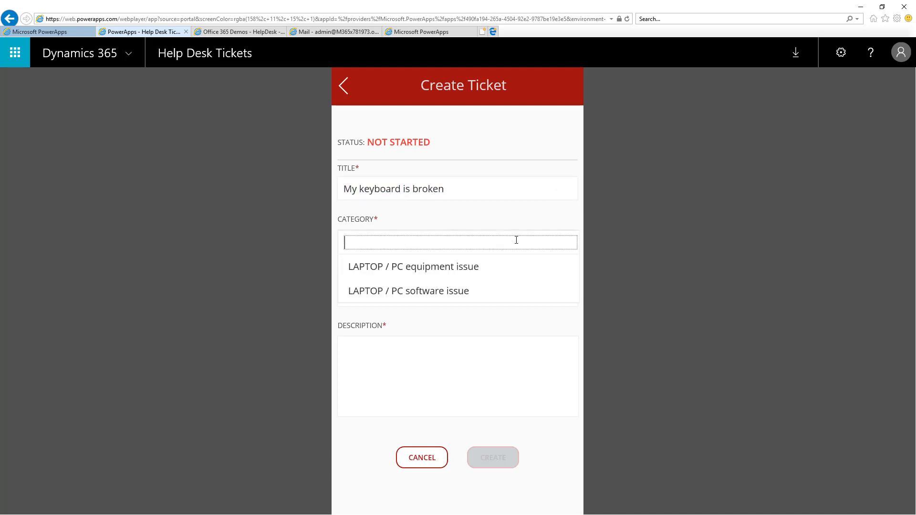
{"action": "left_click", "coordinate": [463, 271]}
{"action": "left_click", "coordinate": [428, 297]}
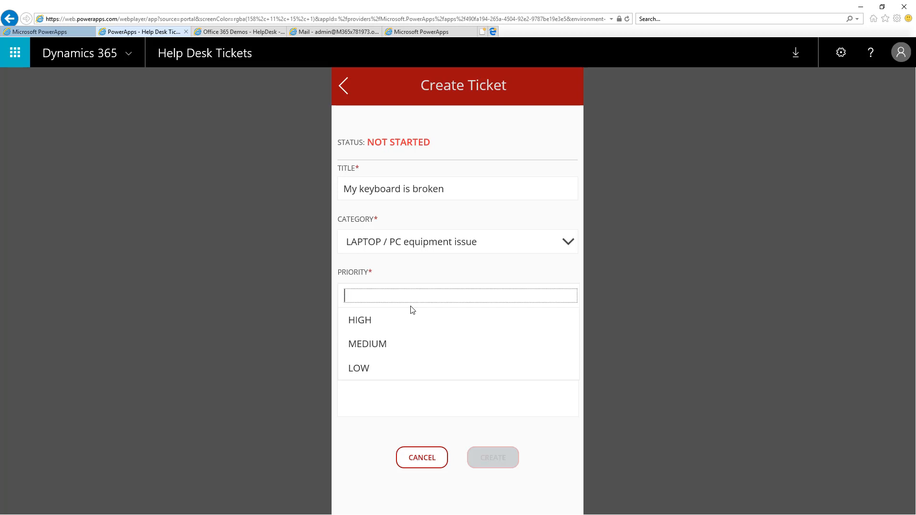
{"action": "left_click", "coordinate": [375, 326]}
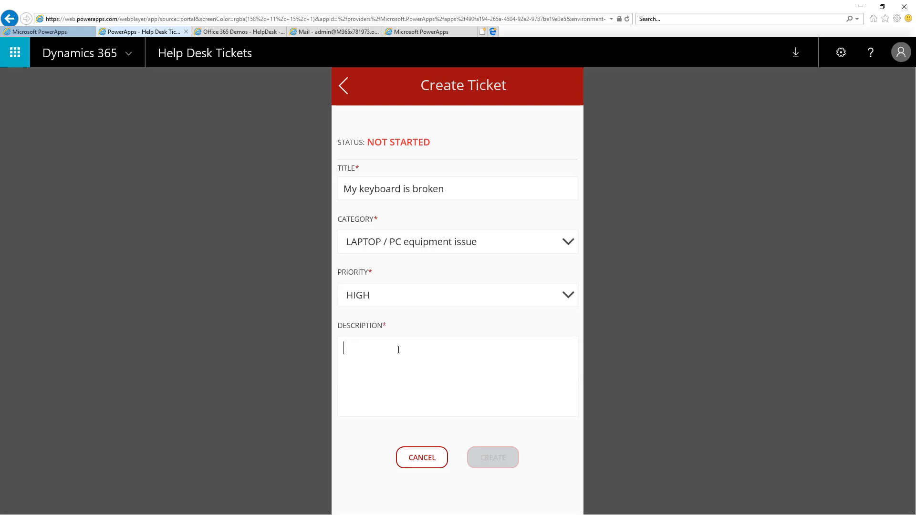
Describe the issue as "Enter button is not working" and create the ticket.
{"action": "type", "text": "Enter butto"}
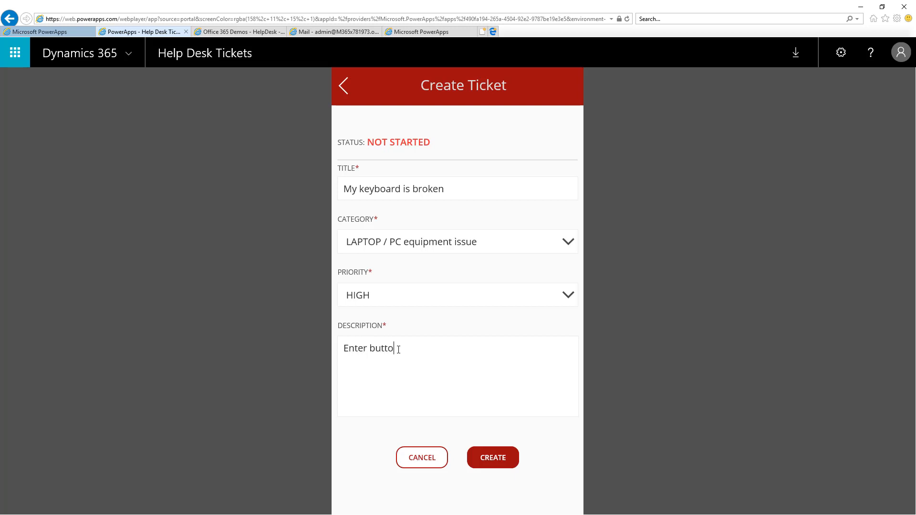
{"action": "type", "text": "n is not working"}
{"action": "left_click", "coordinate": [500, 458]}
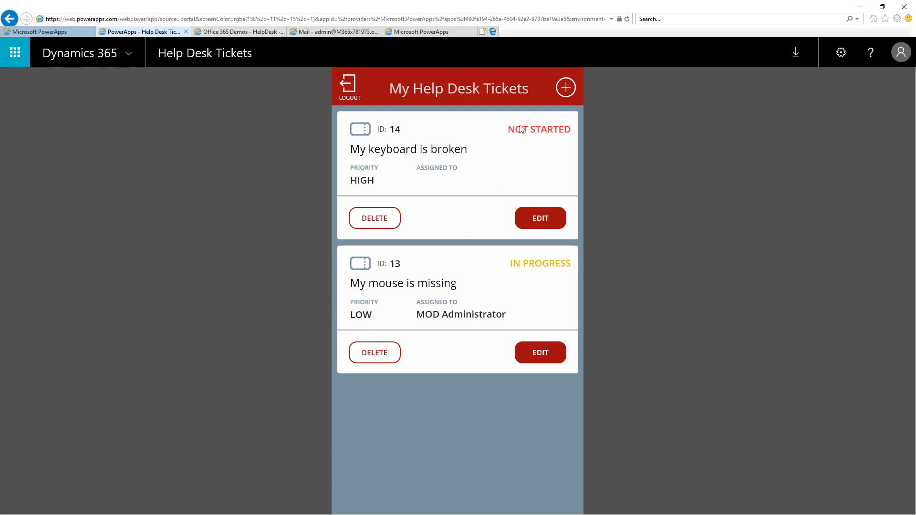
Switch to SharePoint to refresh and check the HelpDesk list, and read the keyboard ticket's notification e-mail in Outlook.
{"action": "left_click", "coordinate": [258, 31]}
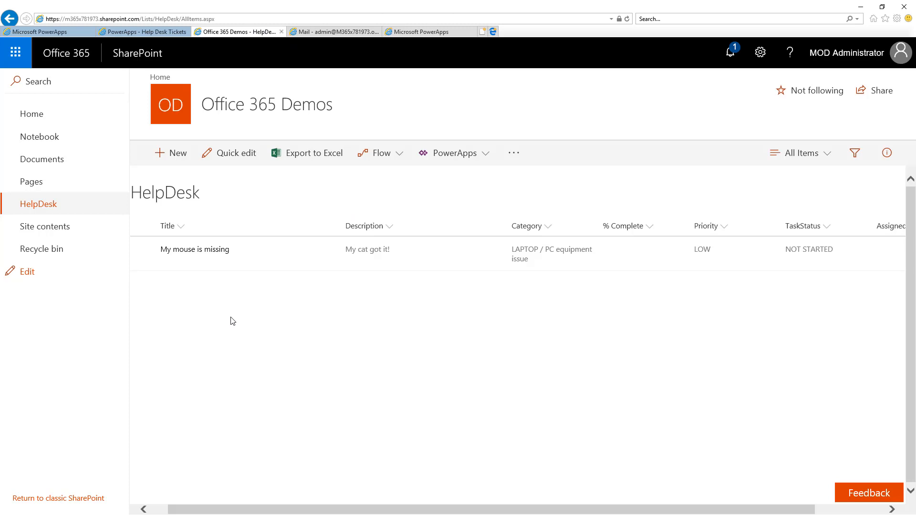
{"action": "key", "text": "F5"}
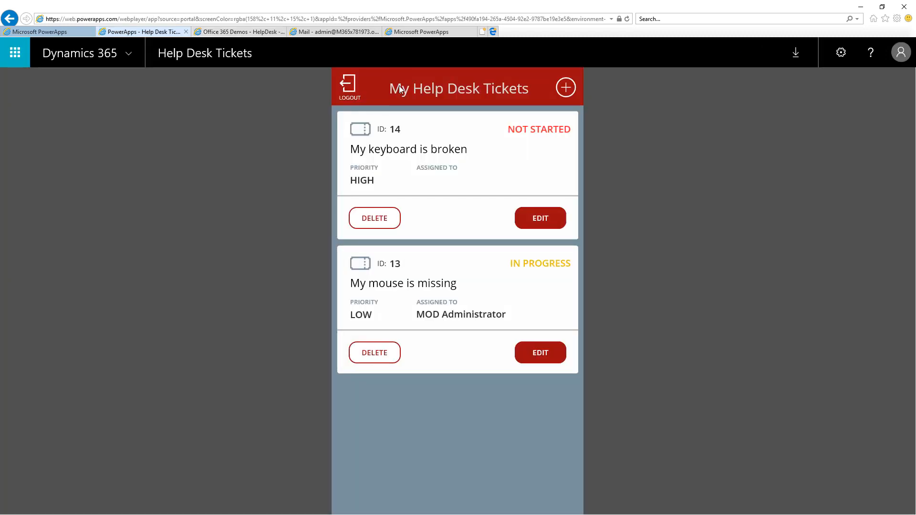
{"action": "left_click", "coordinate": [347, 33]}
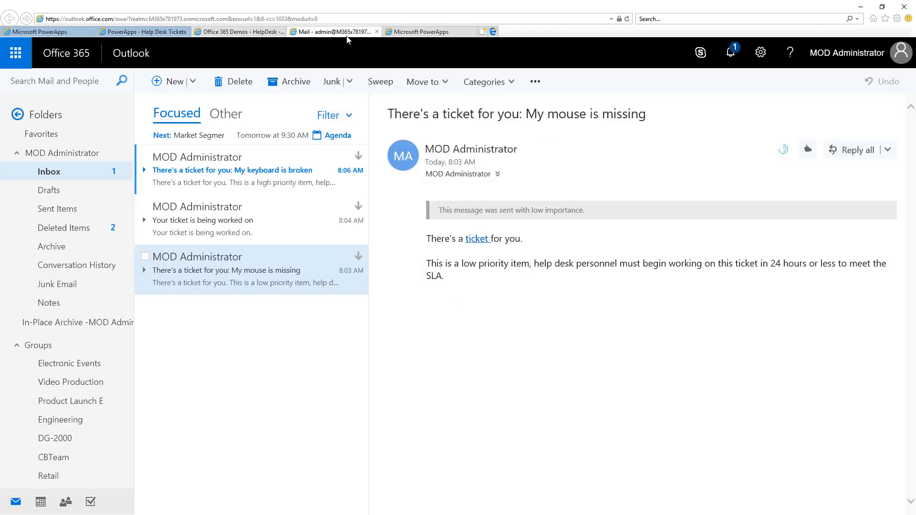
{"action": "left_click", "coordinate": [259, 175]}
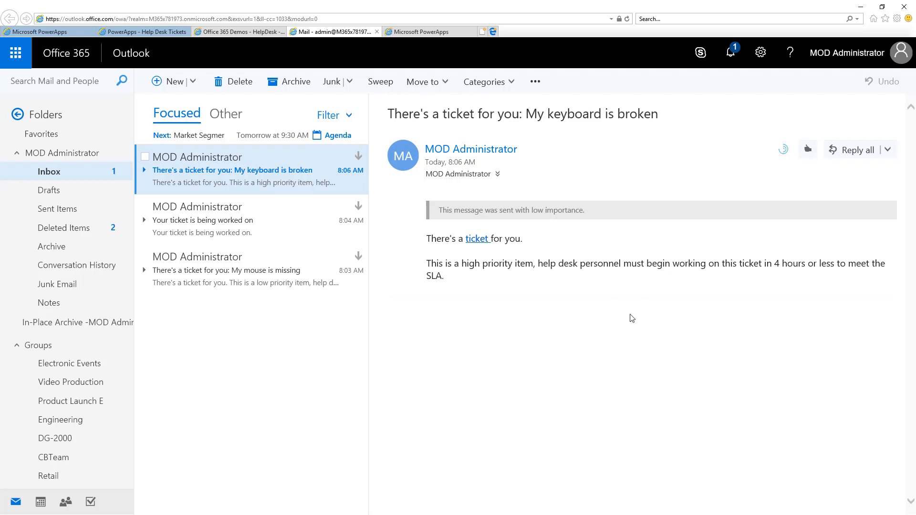
Switch back to the Help Desk Tickets app, log out and log in as a Help Desk Admin.
{"action": "left_click", "coordinate": [143, 34]}
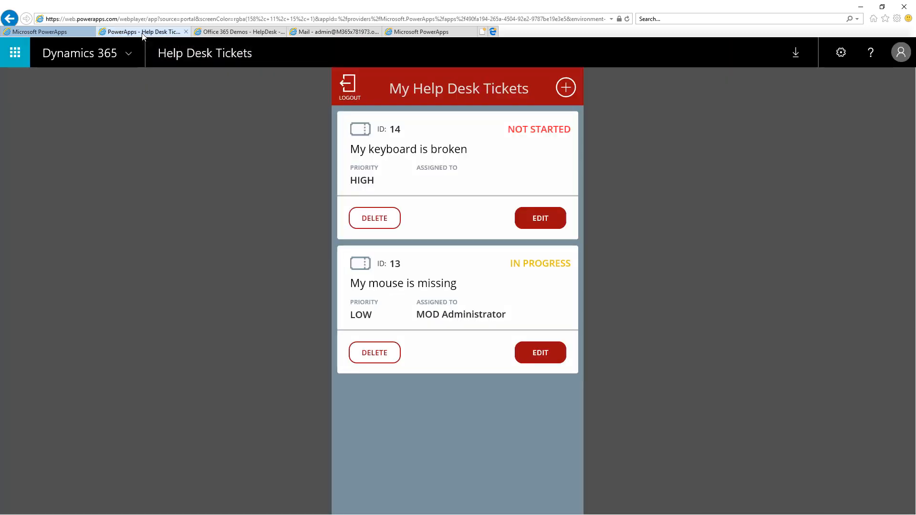
{"action": "left_click", "coordinate": [347, 86]}
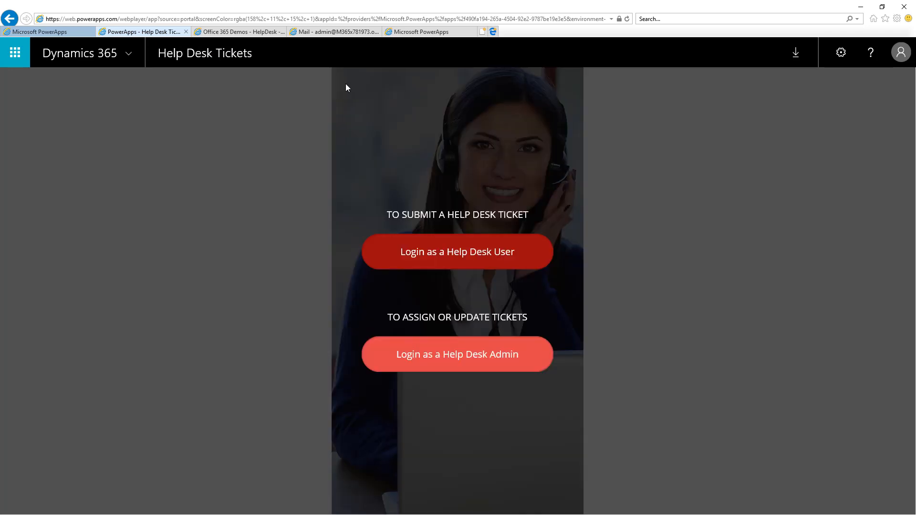
{"action": "left_click", "coordinate": [373, 349]}
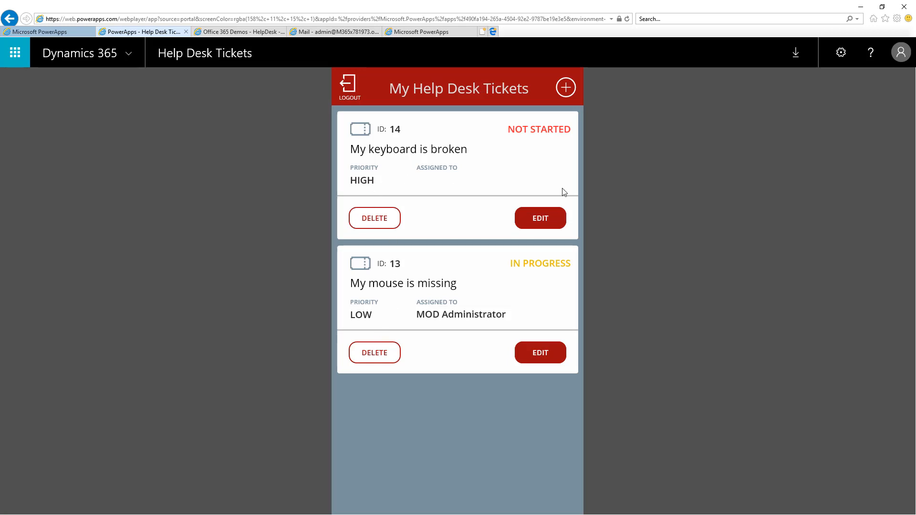
Open the "My keyboard is broken" ticket for editing and assign it to the MOD Administrator account.
{"action": "left_click", "coordinate": [546, 219]}
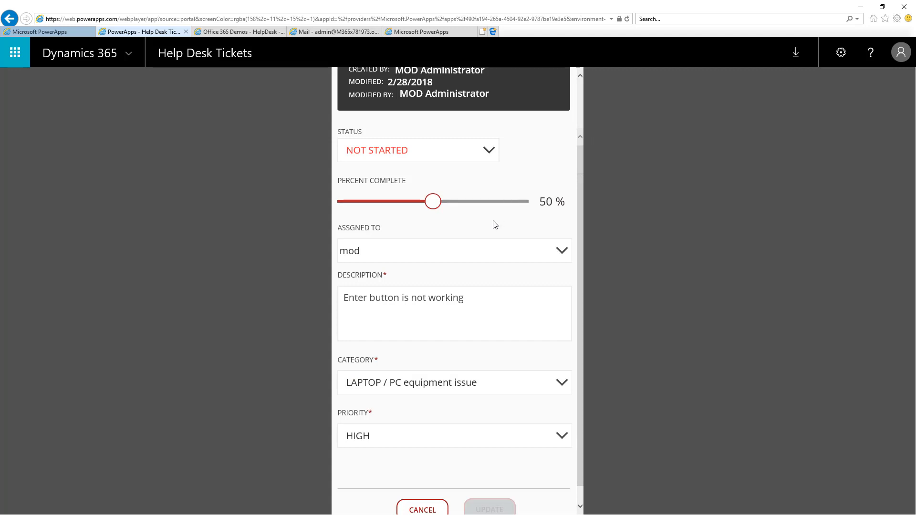
{"action": "left_click", "coordinate": [513, 253]}
{"action": "left_click", "coordinate": [377, 286]}
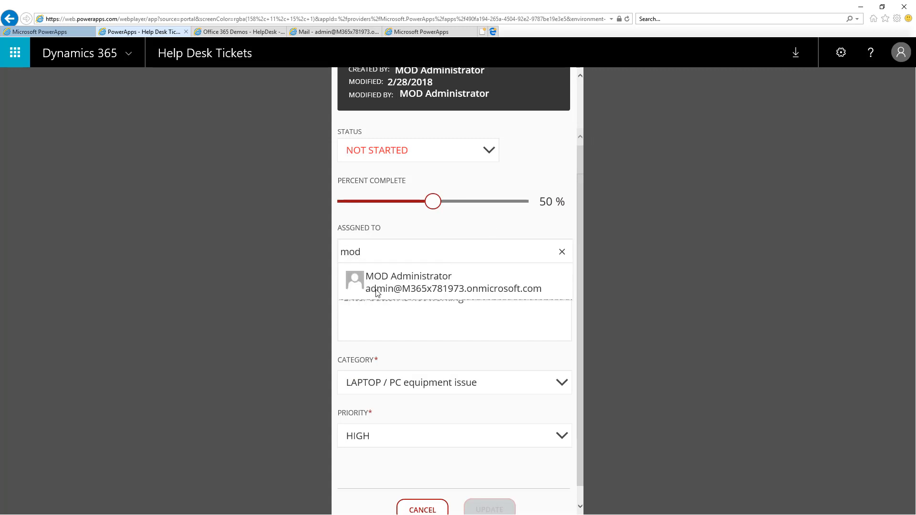
Set the keyboard ticket's status to IN PROGRESS and save the update.
{"action": "left_click", "coordinate": [491, 155]}
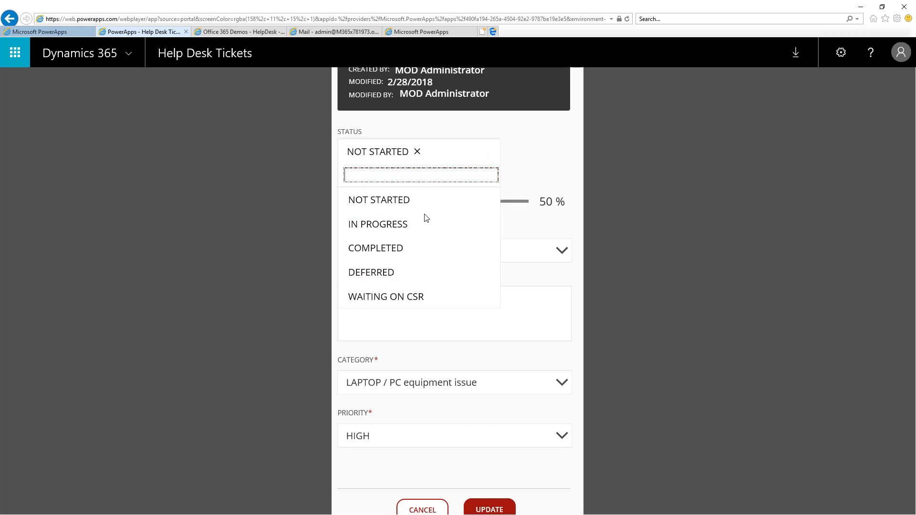
{"action": "left_click", "coordinate": [393, 224]}
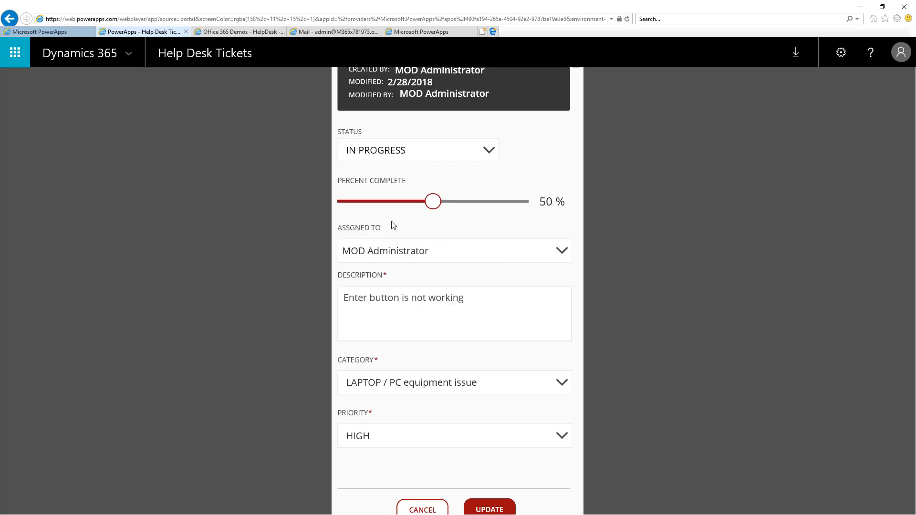
{"action": "left_click", "coordinate": [487, 510]}
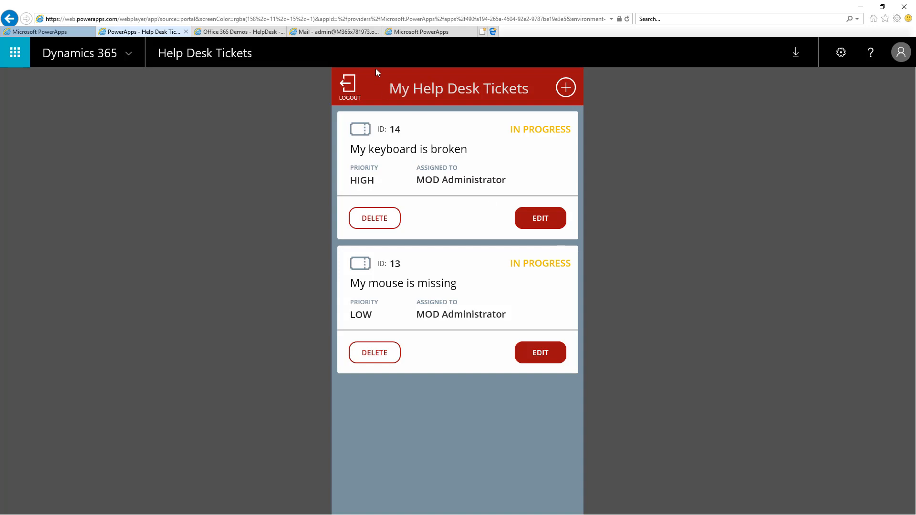
Read the newest e-mail about the ticket being worked on in Outlook and return to the Help Desk Tickets app.
{"action": "left_click", "coordinate": [330, 31]}
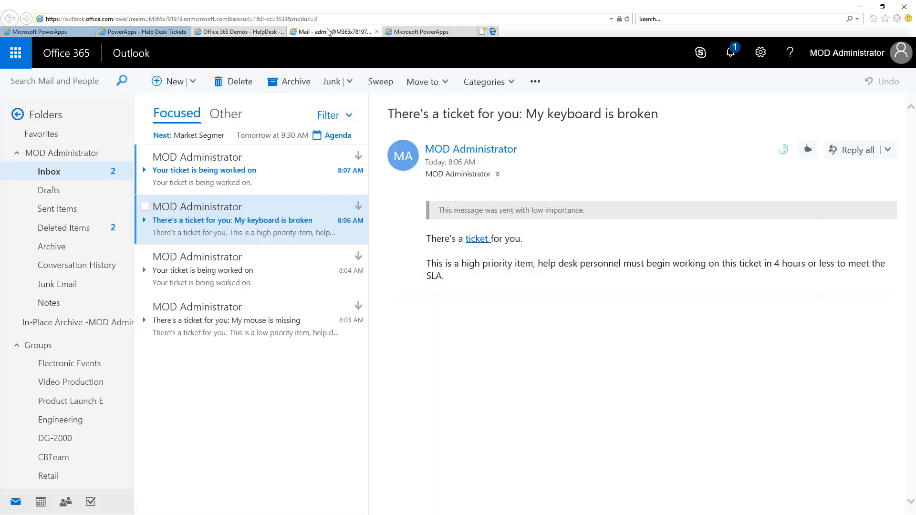
{"action": "left_click", "coordinate": [251, 172]}
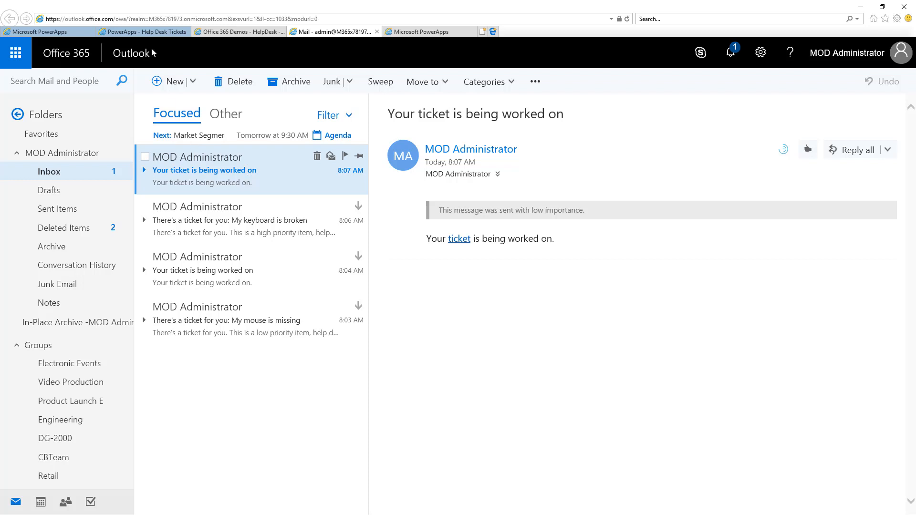
{"action": "left_click", "coordinate": [145, 32]}
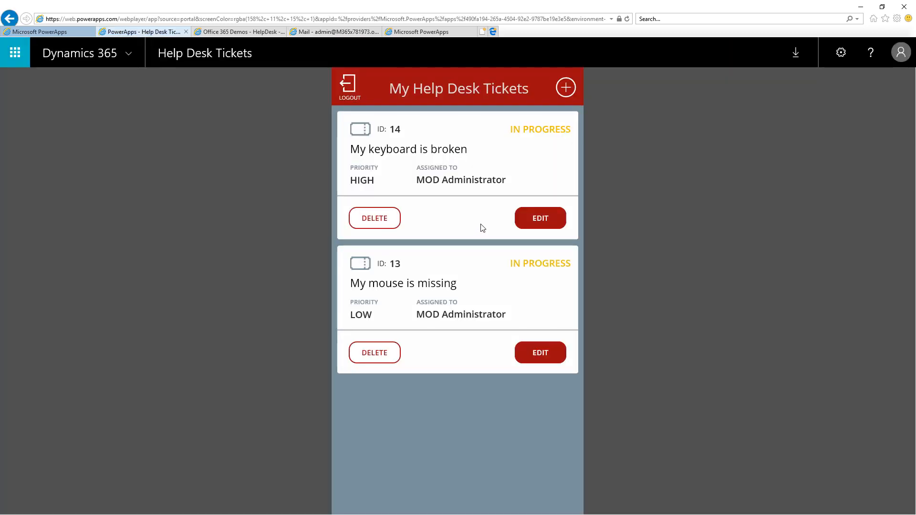
Reopen the "My keyboard is broken" ticket for editing and change its status to WAITING ON CSR.
{"action": "left_click", "coordinate": [532, 225]}
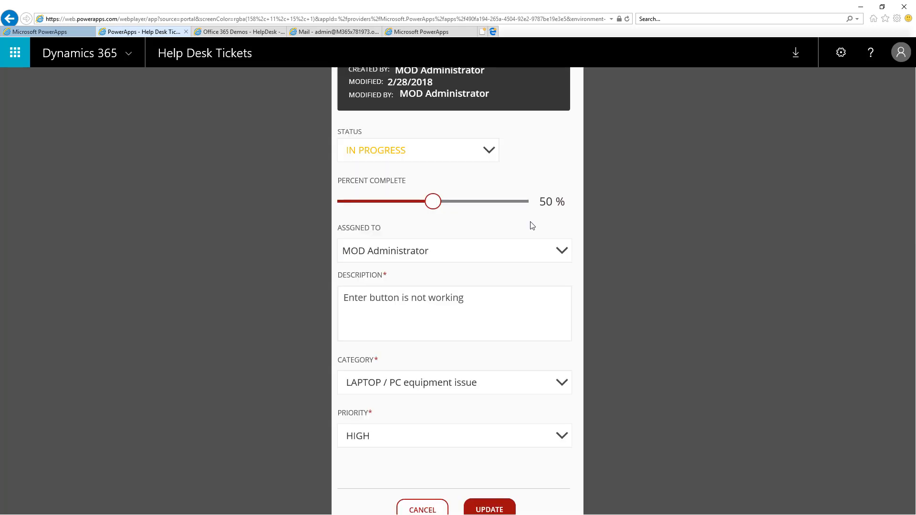
{"action": "left_click", "coordinate": [492, 153]}
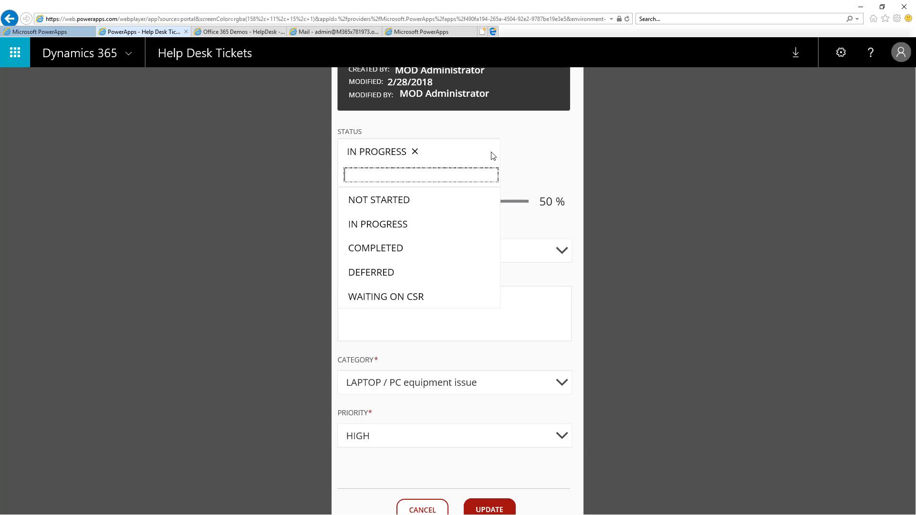
{"action": "left_click", "coordinate": [382, 294]}
{"action": "left_click", "coordinate": [383, 296]}
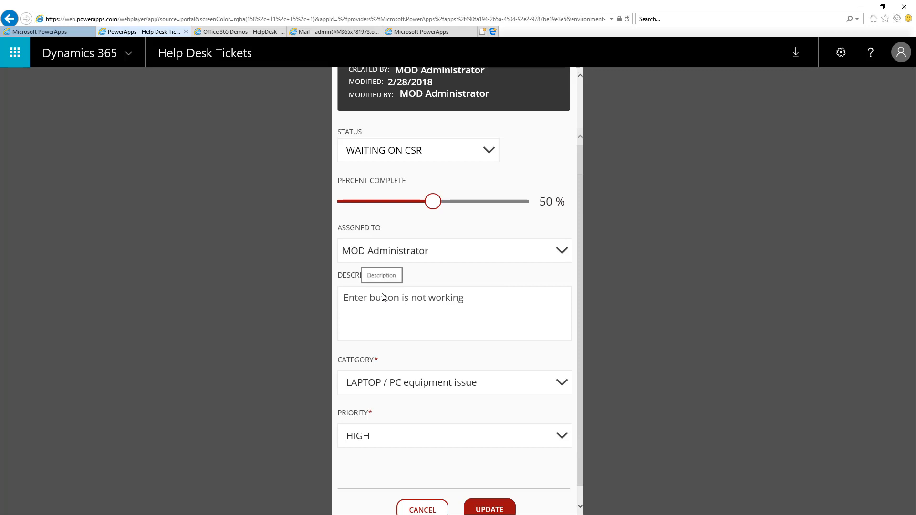
Add the line "What model is your keyboard?" to the end of the ticket's description and save the update.
{"action": "left_click", "coordinate": [489, 306]}
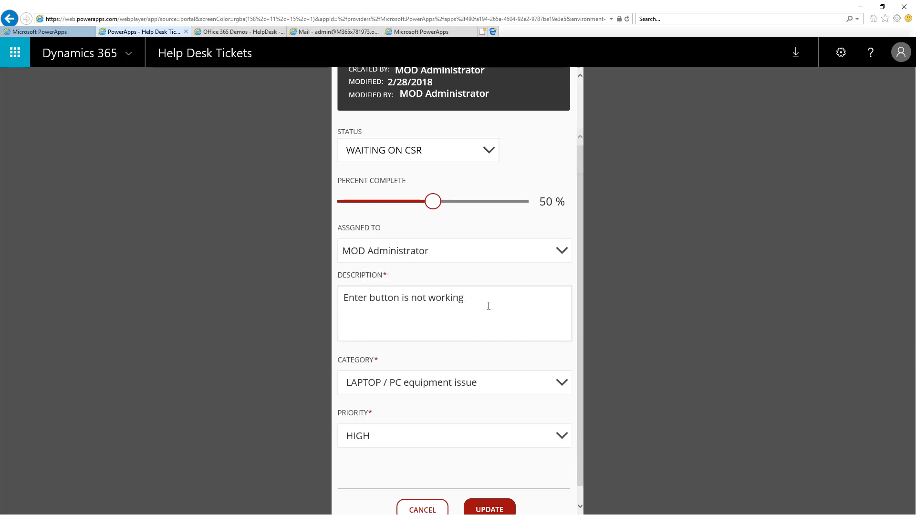
{"action": "key", "text": "Return"}
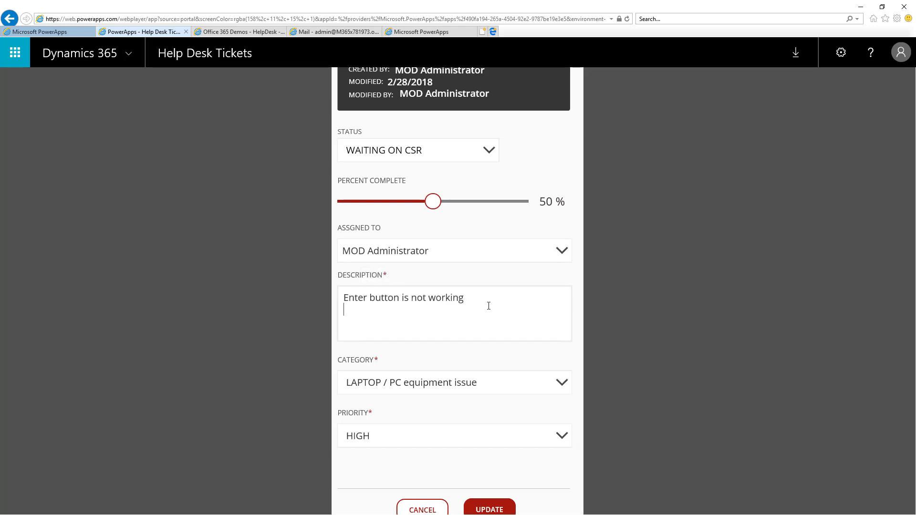
{"action": "type", "text": "What model is your keyboard?"}
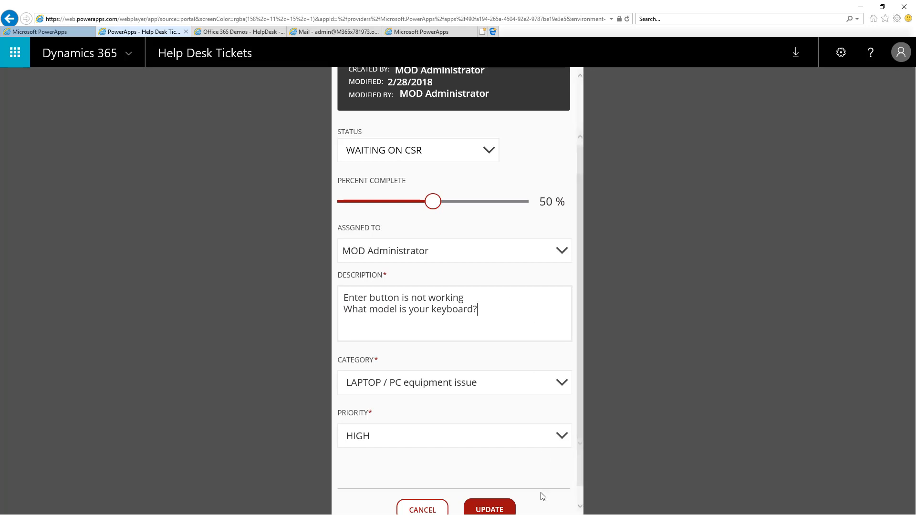
{"action": "left_click", "coordinate": [495, 510]}
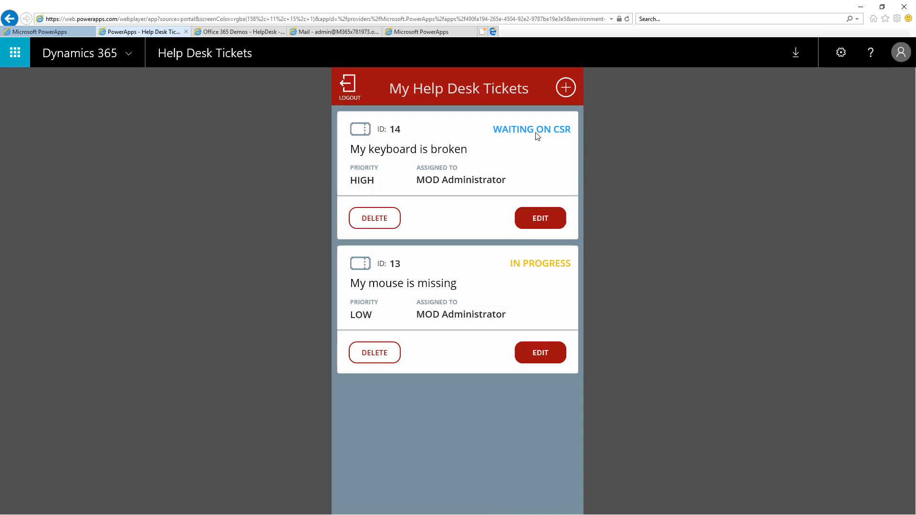
Read the "Asking for more information." e-mail in Outlook and return to the Help Desk Tickets app.
{"action": "left_click", "coordinate": [308, 33]}
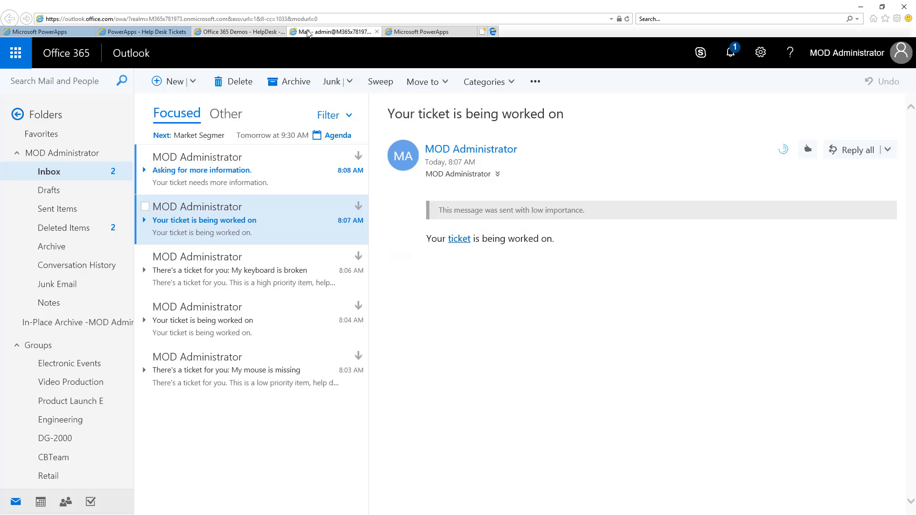
{"action": "left_click", "coordinate": [245, 182]}
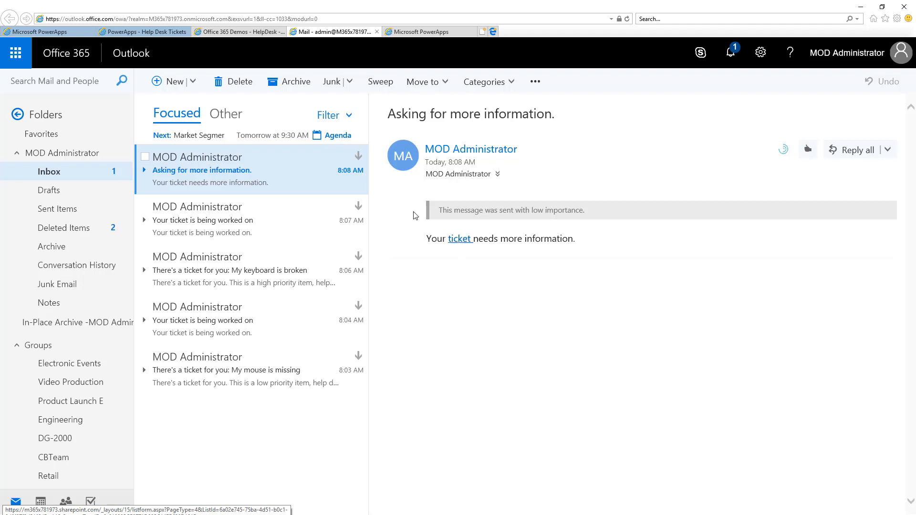
{"action": "left_click", "coordinate": [143, 32]}
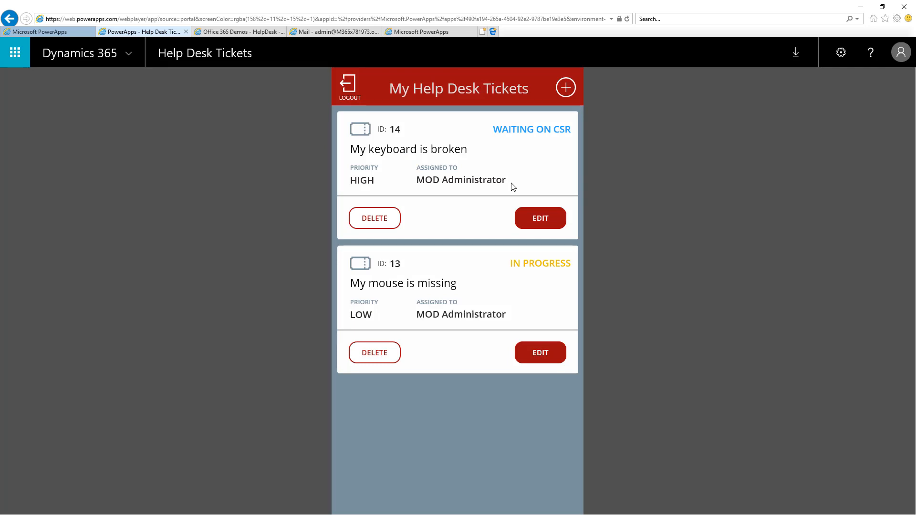
Open the "My keyboard is broken" ticket for editing and set its status to COMPLETED.
{"action": "left_click", "coordinate": [539, 218]}
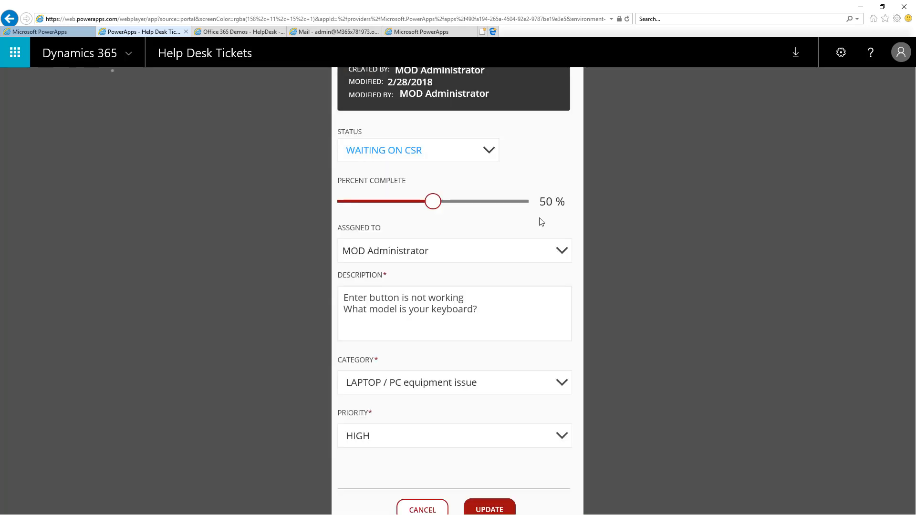
{"action": "left_click", "coordinate": [491, 151]}
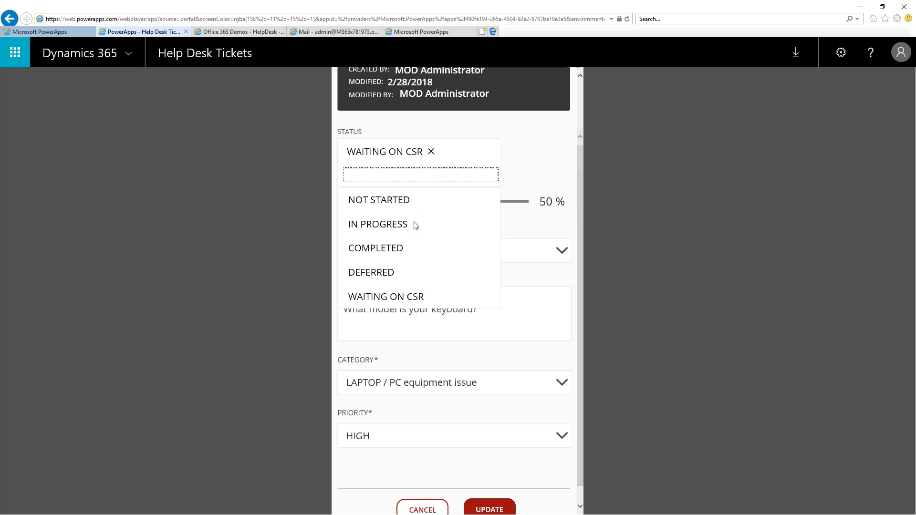
{"action": "left_click", "coordinate": [388, 250]}
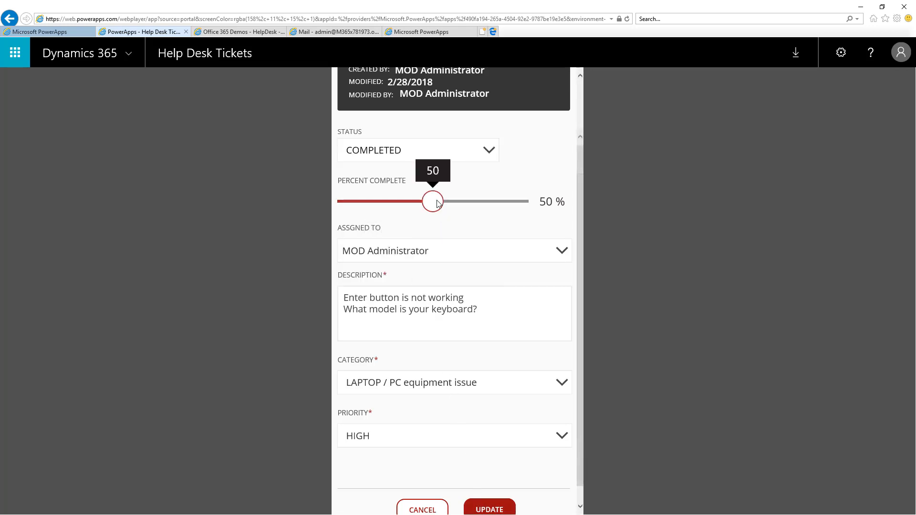
Save the keyboard ticket's update at 100 % complete and log back in as a Help Desk User.
{"action": "left_click_drag", "start_coordinate": [437, 202], "coordinate": [528, 203]}
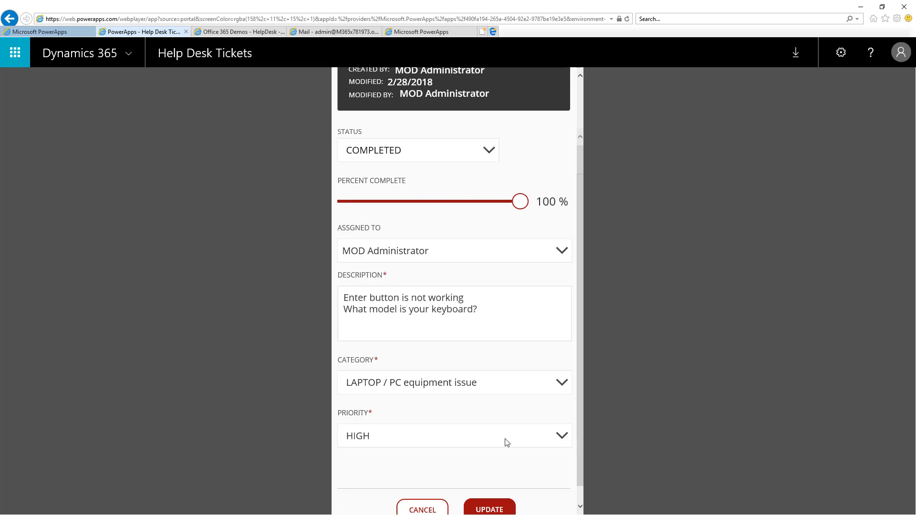
{"action": "left_click", "coordinate": [485, 510]}
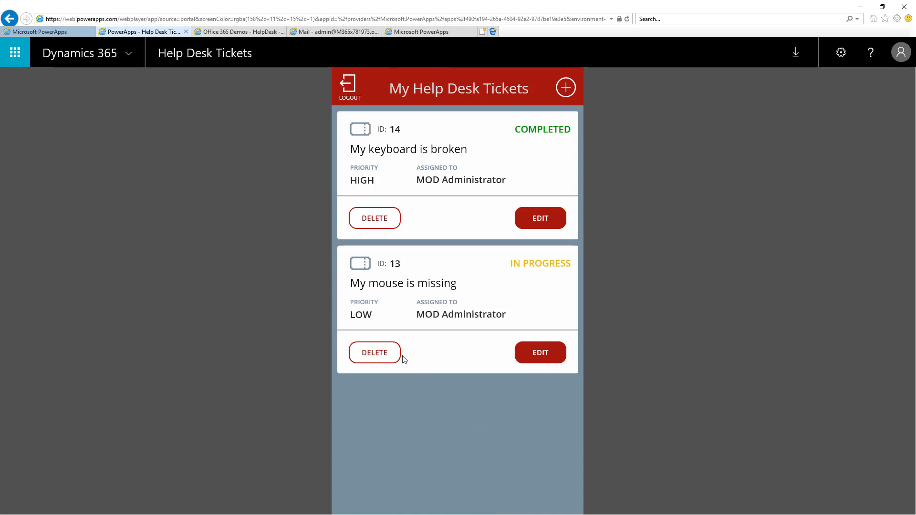
{"action": "left_click", "coordinate": [350, 88]}
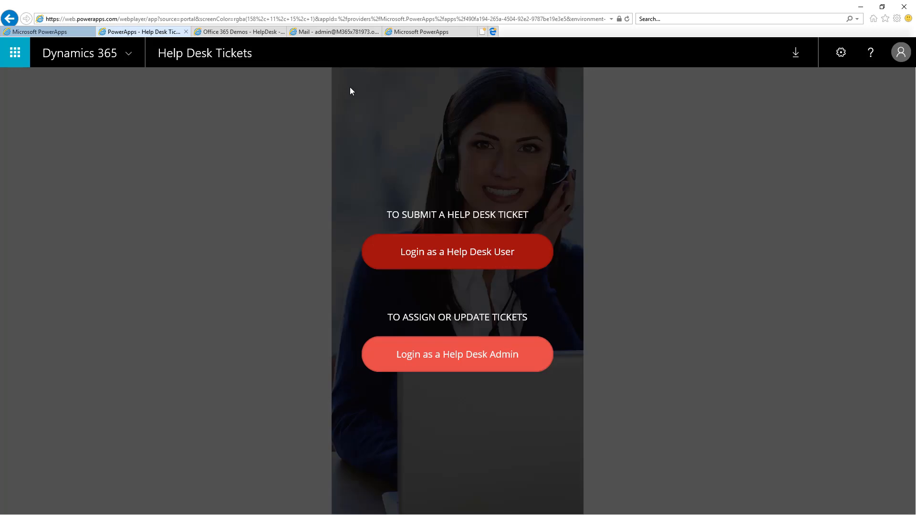
{"action": "left_click", "coordinate": [379, 254]}
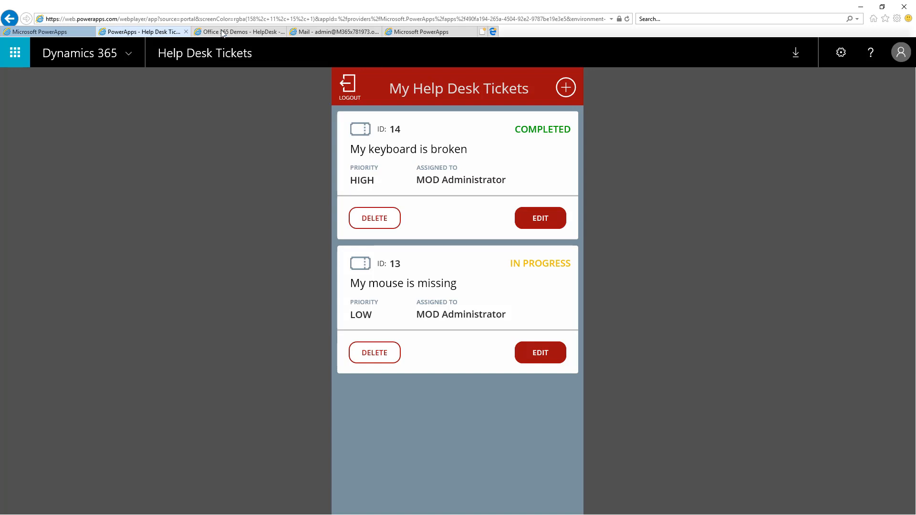
Read the "Your ticket is completed." e-mail in Outlook and refresh the HelpDesk list in SharePoint.
{"action": "left_click", "coordinate": [313, 32]}
{"action": "left_click", "coordinate": [269, 171]}
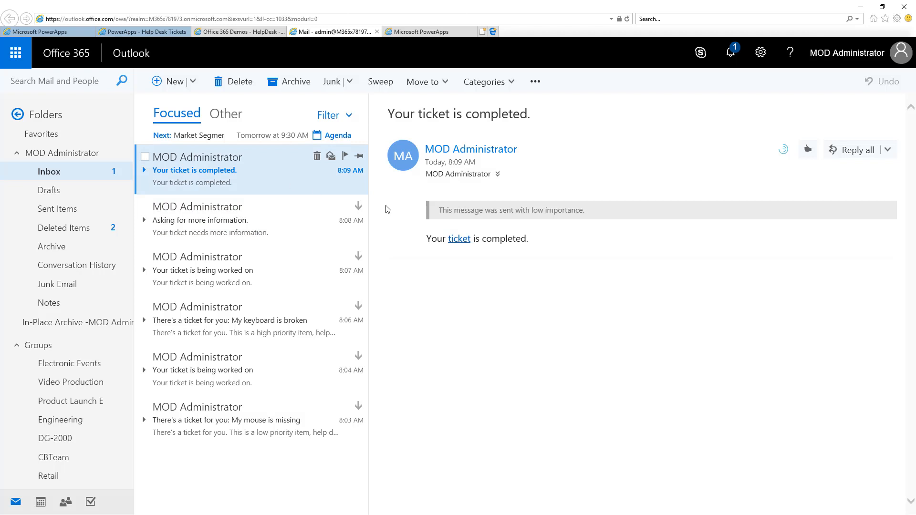
{"action": "left_click", "coordinate": [461, 243]}
{"action": "left_click", "coordinate": [246, 32]}
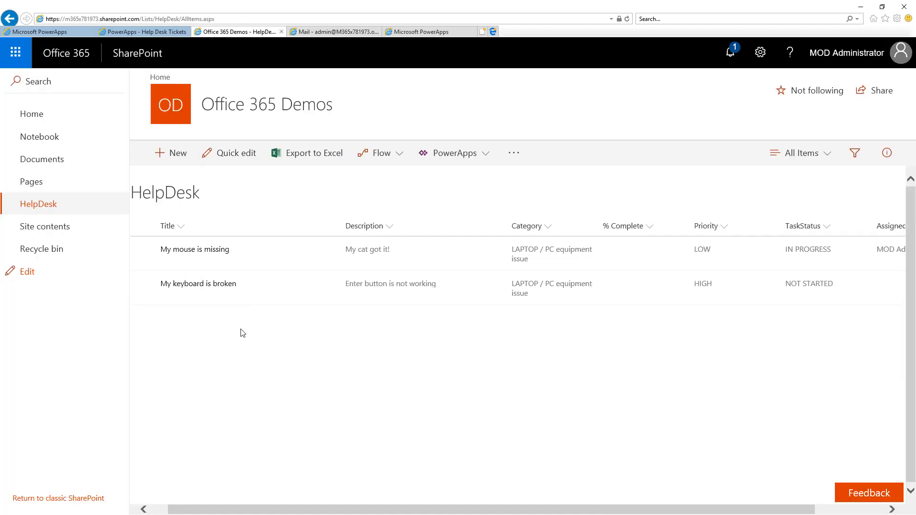
{"action": "key", "text": "F5"}
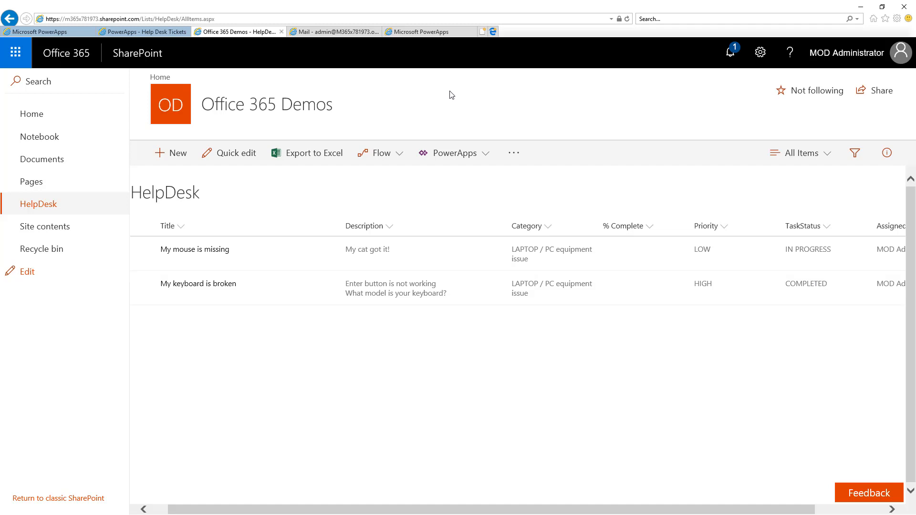
Switch to HelpDeskFlow in PowerApps and show the advanced options of its Get items action.
{"action": "left_click", "coordinate": [429, 33]}
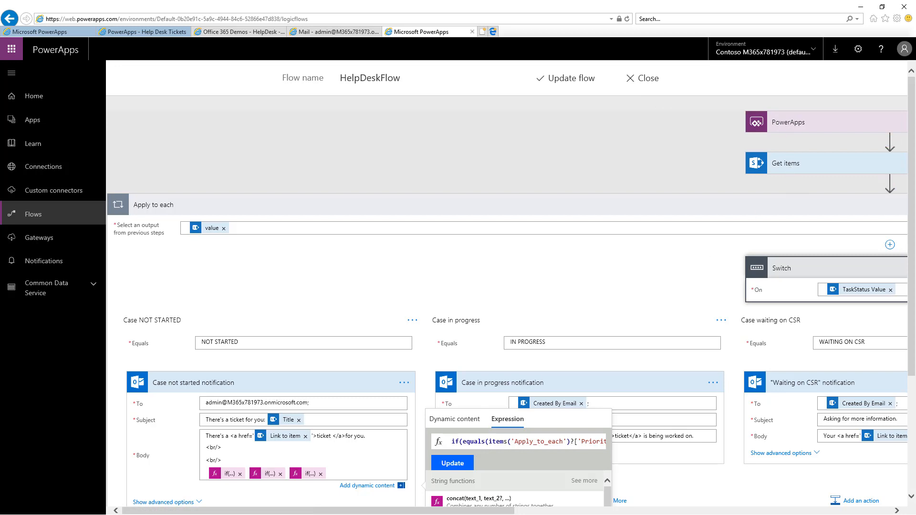
{"action": "left_click_drag", "start_coordinate": [398, 513], "coordinate": [532, 463]}
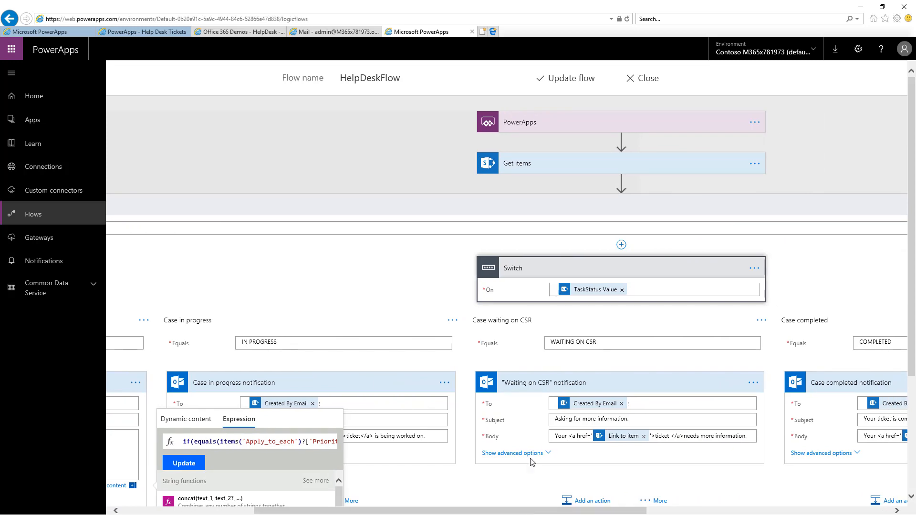
{"action": "left_click", "coordinate": [529, 166]}
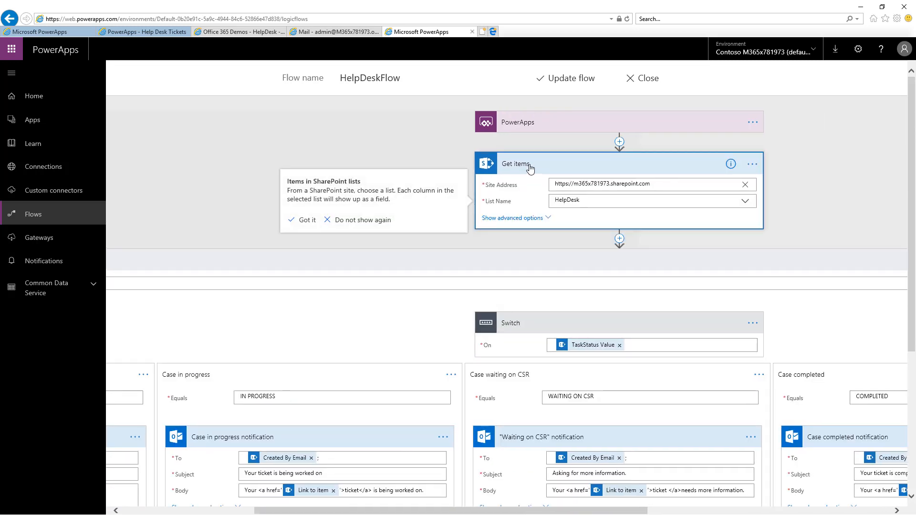
{"action": "left_click", "coordinate": [520, 219]}
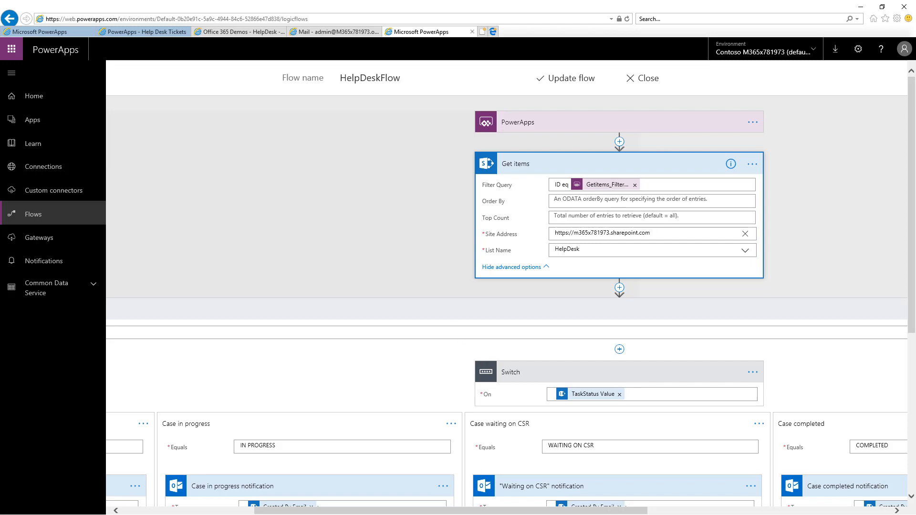
Examine the flow's Apply to each loop and the notification in its NOT STARTED case.
{"action": "left_click_drag", "start_coordinate": [455, 513], "coordinate": [324, 512]}
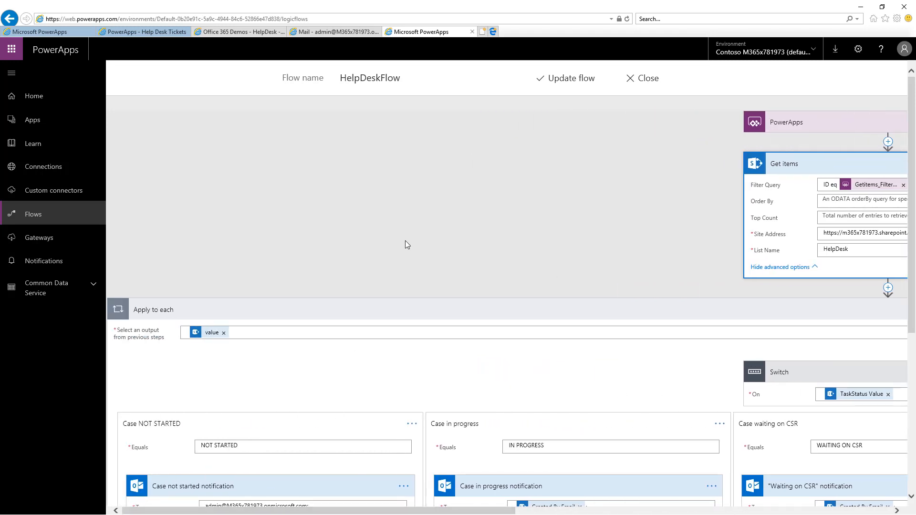
{"action": "scroll", "coordinate": [407, 245], "scroll_direction": "down", "scroll_amount": 3}
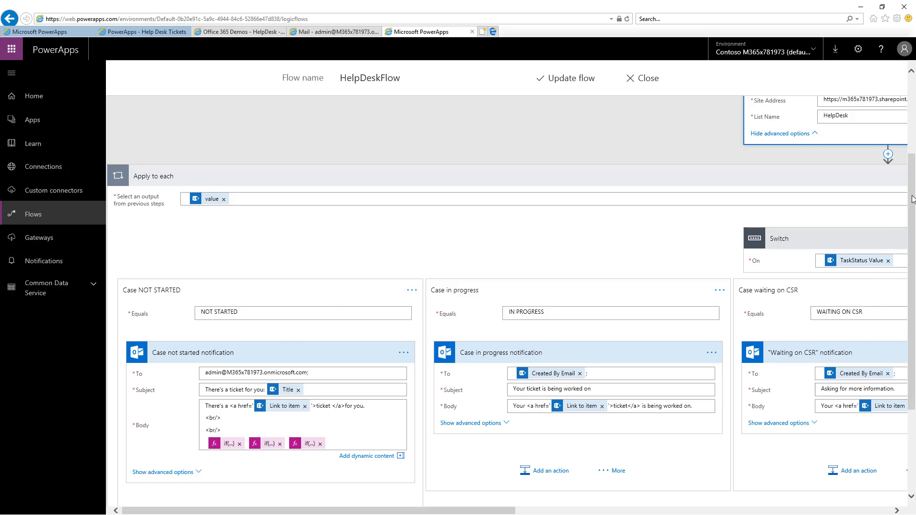
{"action": "left_click_drag", "start_coordinate": [912, 200], "coordinate": [912, 272]}
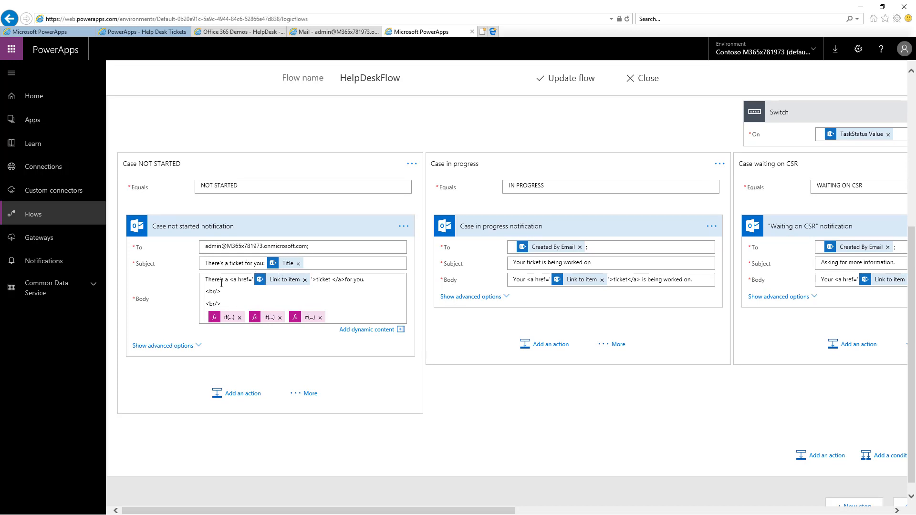
Open the first if expression in the NOT STARTED notification's body and read the HIGH, MEDIUM and LOW priority expressions in Notepad.
{"action": "left_click", "coordinate": [226, 319]}
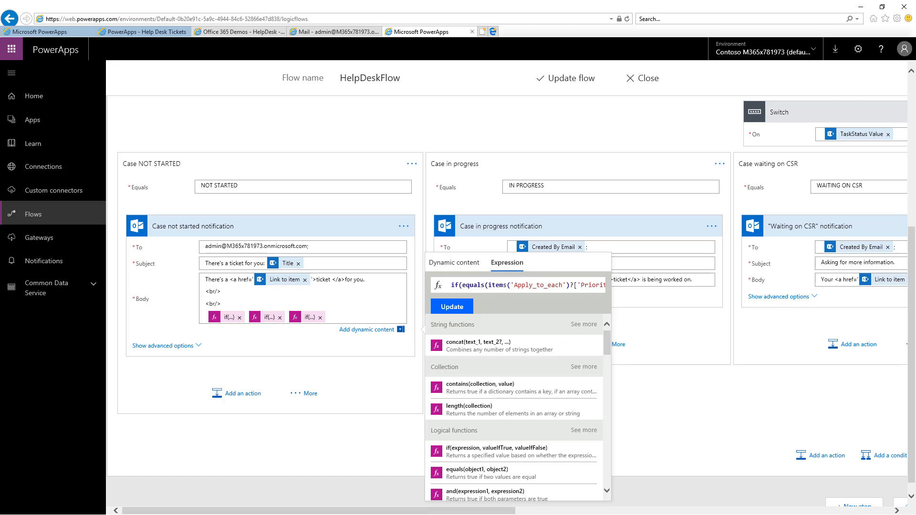
{"action": "key", "text": "alt+Tab"}
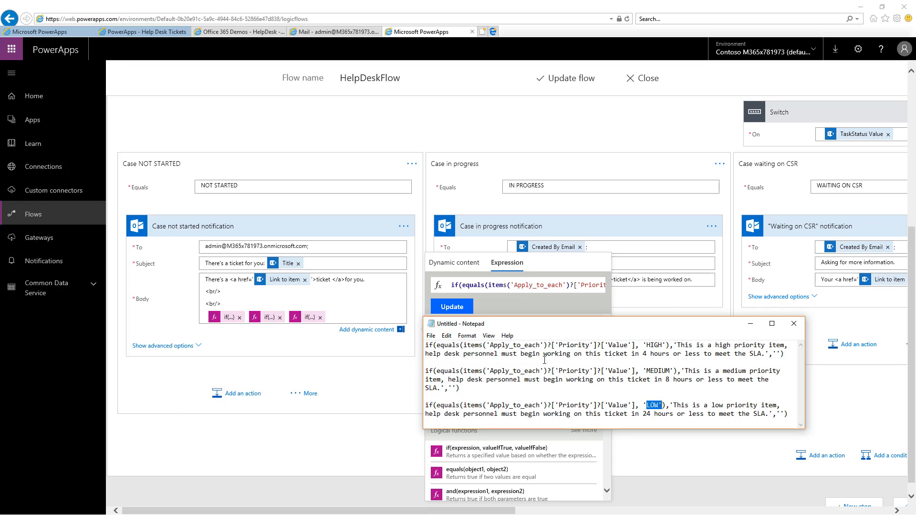
{"action": "left_click", "coordinate": [679, 344]}
{"action": "left_click_drag", "start_coordinate": [679, 344], "coordinate": [766, 357]}
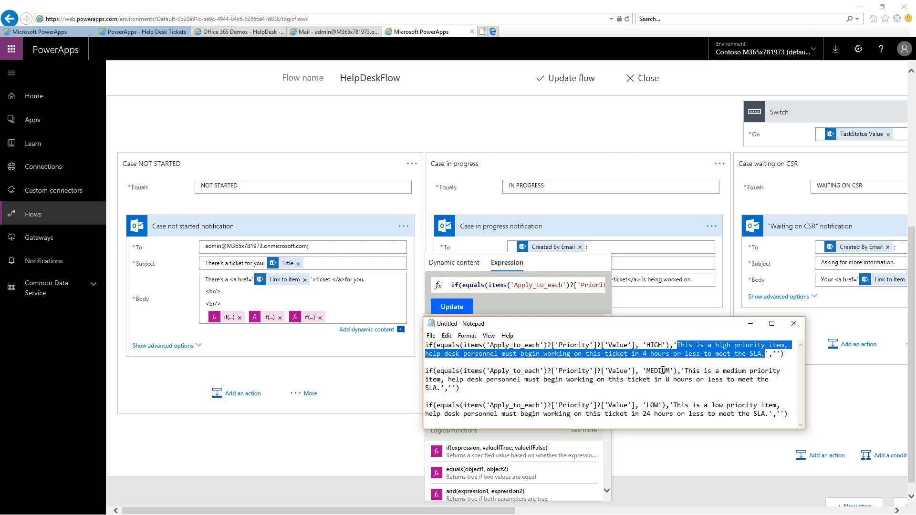
{"action": "left_click_drag", "start_coordinate": [665, 379], "coordinate": [768, 413]}
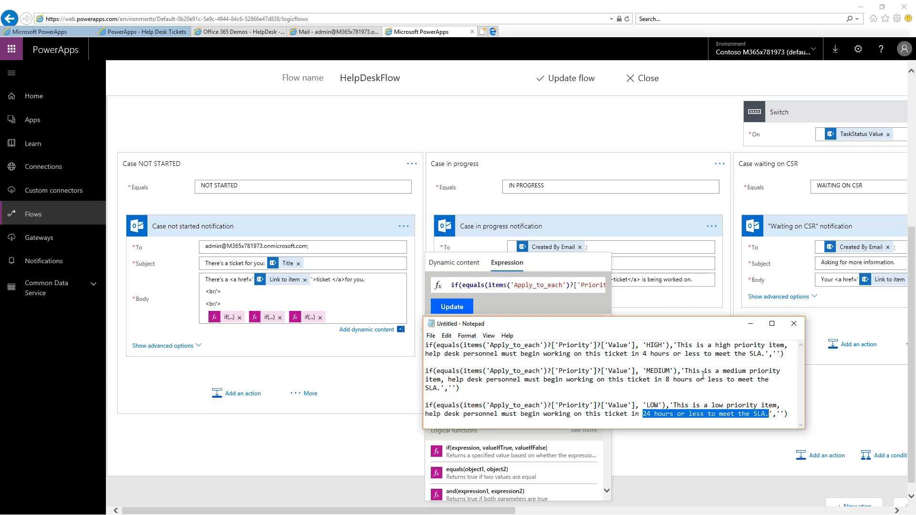
{"action": "left_click", "coordinate": [751, 323]}
{"action": "left_click", "coordinate": [659, 399]}
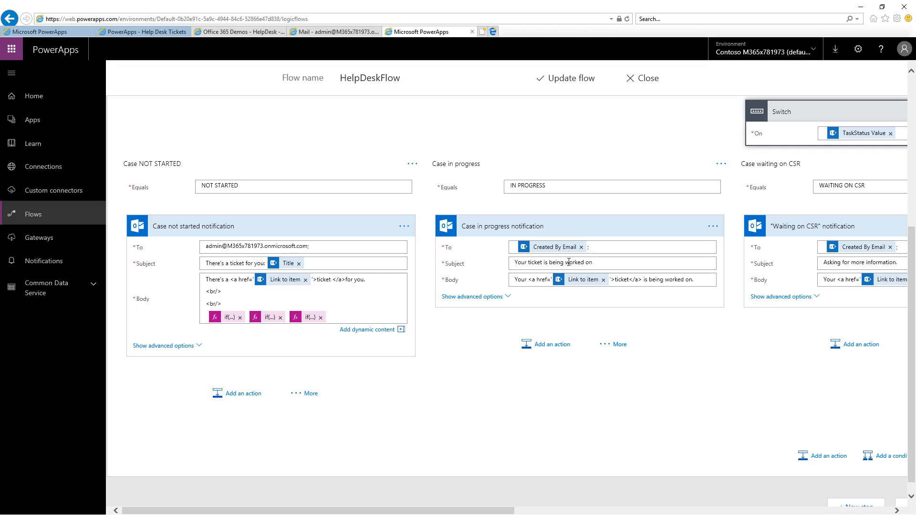
Examine the flow's WAITING ON CSR and COMPLETED notifications and return to the Help Desk Tickets app.
{"action": "left_click_drag", "start_coordinate": [358, 510], "coordinate": [591, 514]}
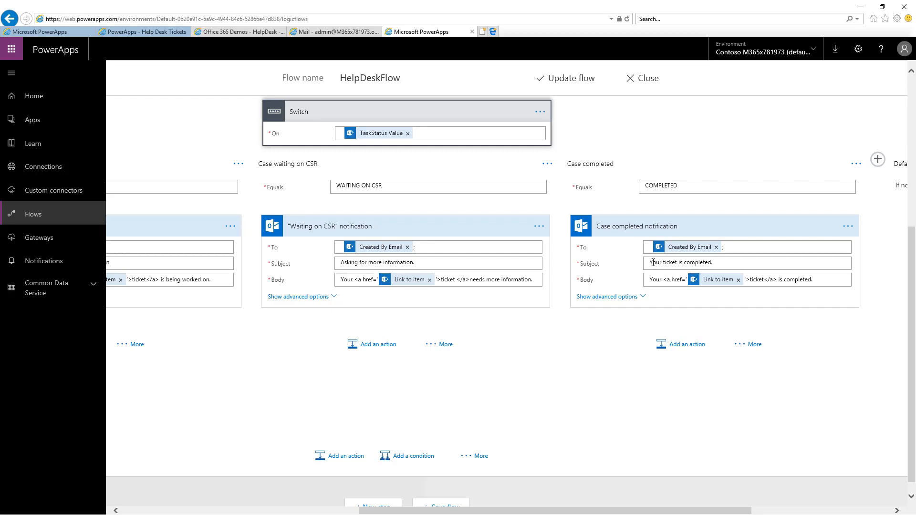
{"action": "left_click", "coordinate": [163, 34]}
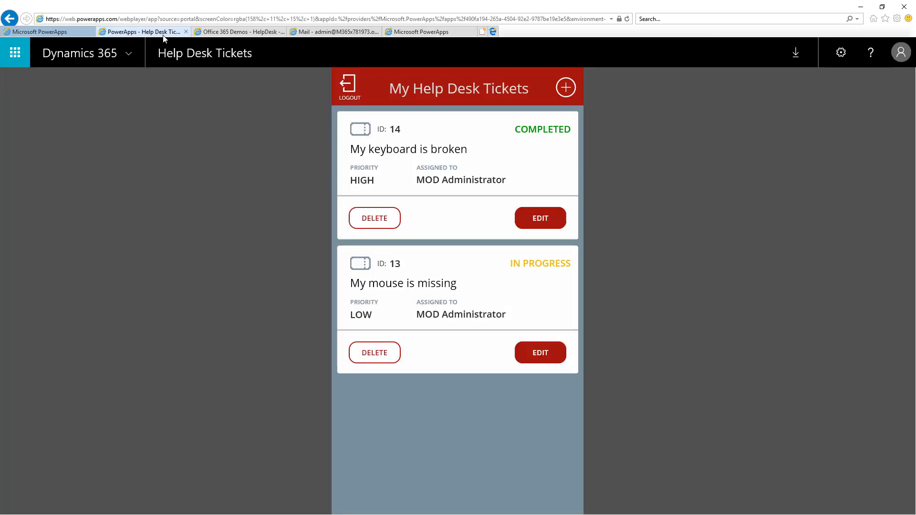